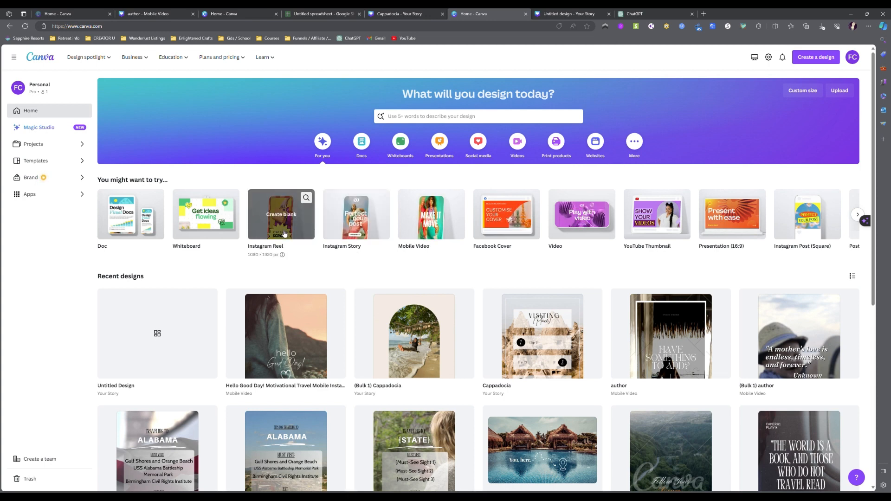
Step: Create a blank Instagram Reel and search the video templates for "travel"
left_click(285, 233)
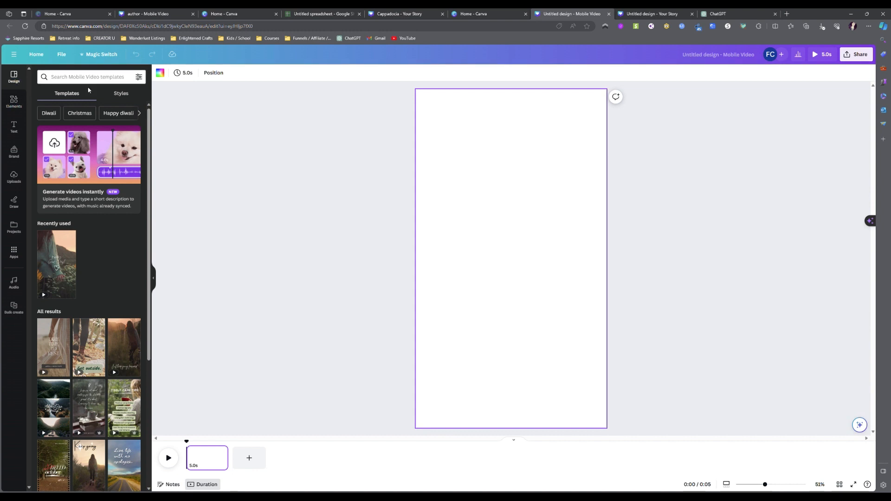
left_click(89, 78)
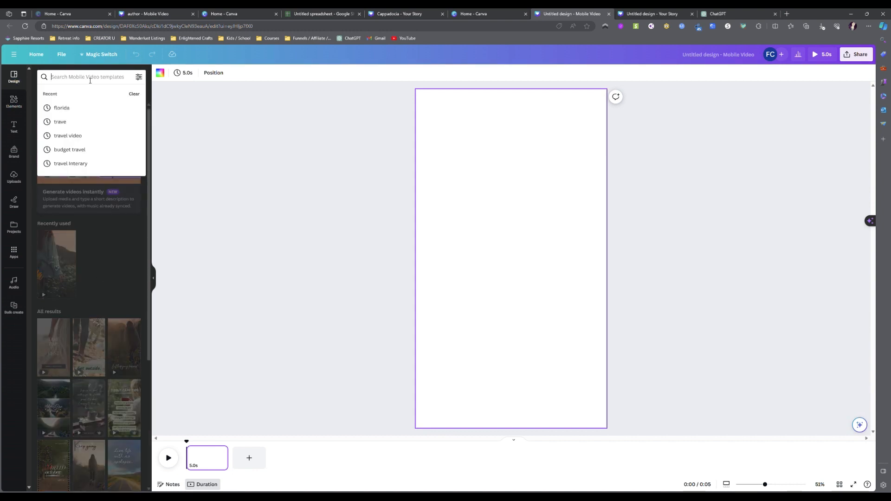
type("travel")
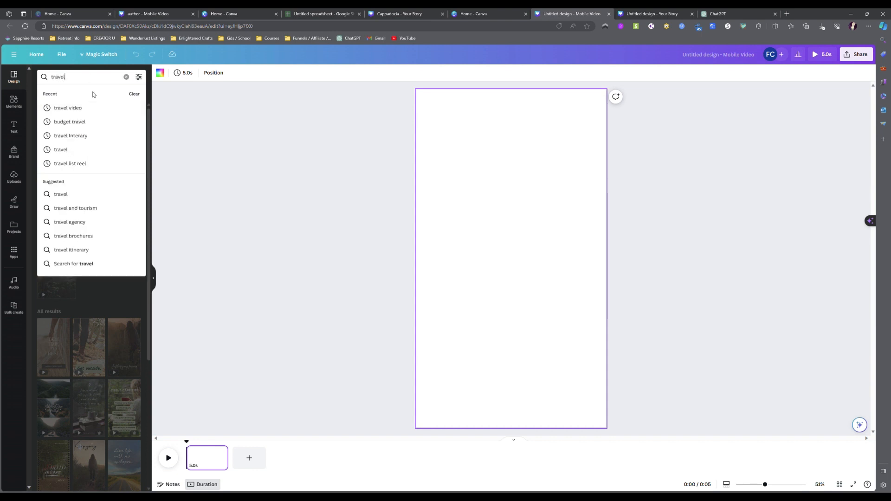
key("Return")
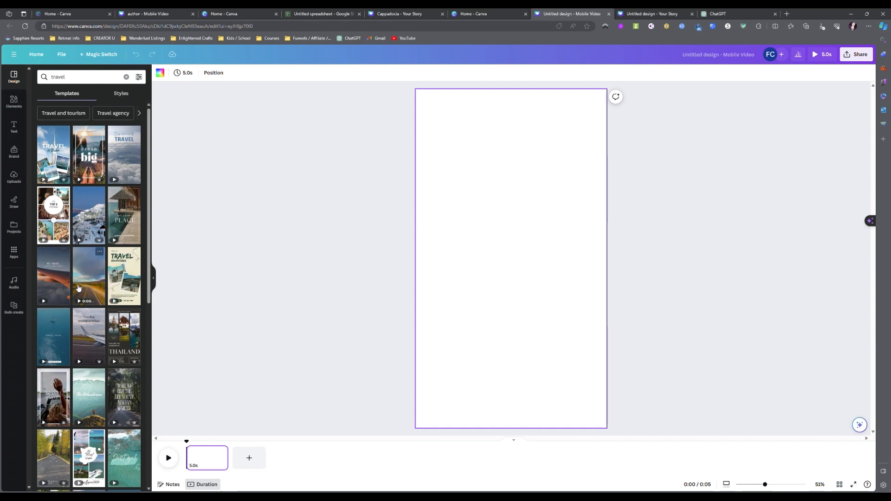
scroll(107, 352, "down", 3)
scroll(105, 389, "down", 10)
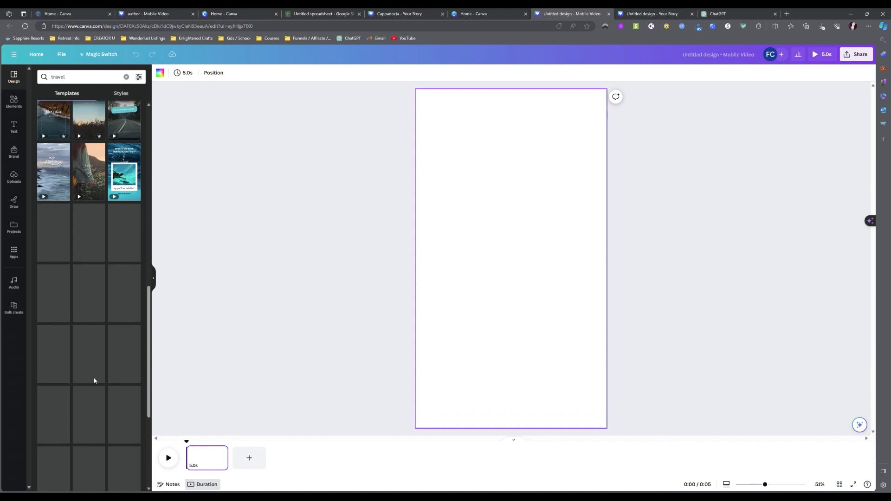
Step: Refine the template search to "travel tips" and browse the designs
left_click(79, 78)
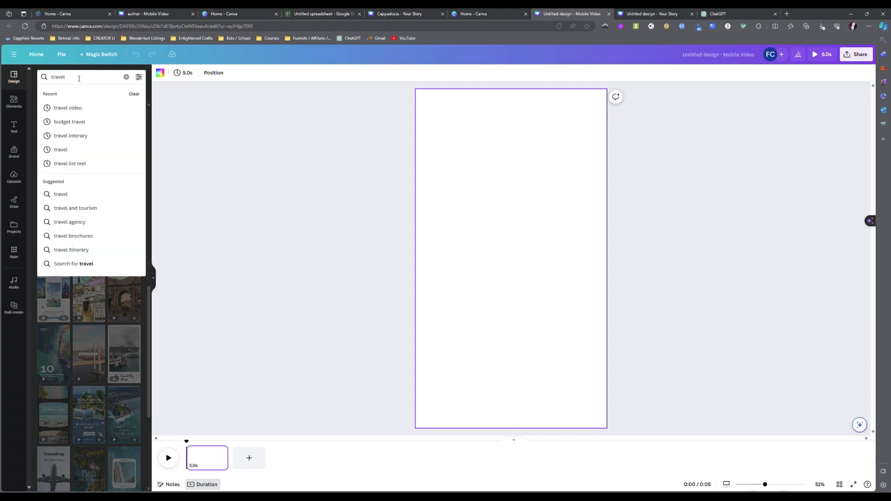
type("tips")
key("Return")
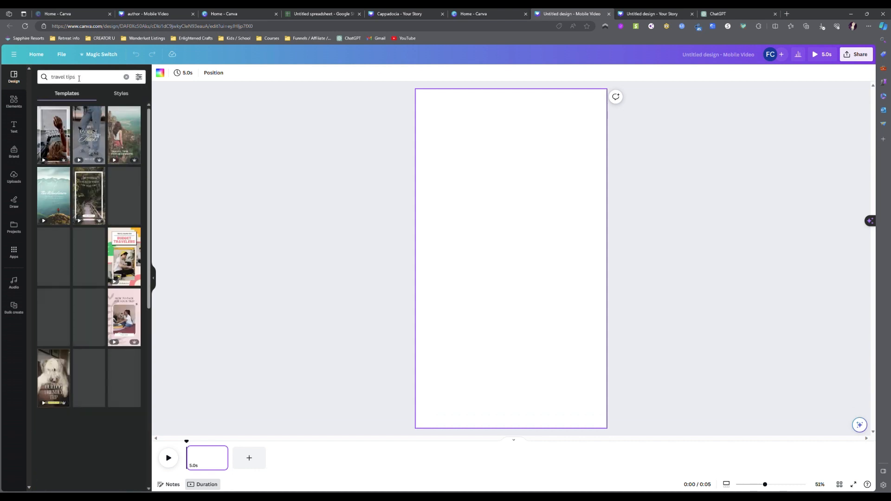
scroll(100, 269, "down", 3)
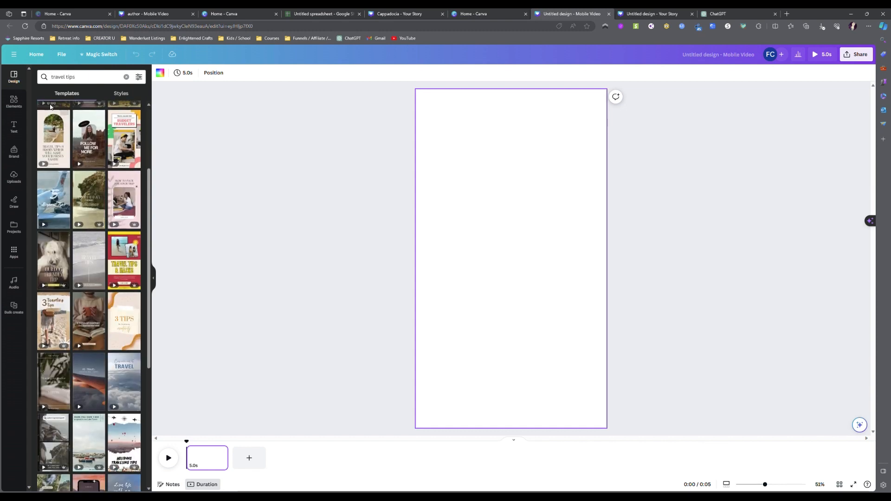
Step: Search the templates for "5 travel tips" and apply the Small Business Tips checklist template to the blank page
left_click(54, 80)
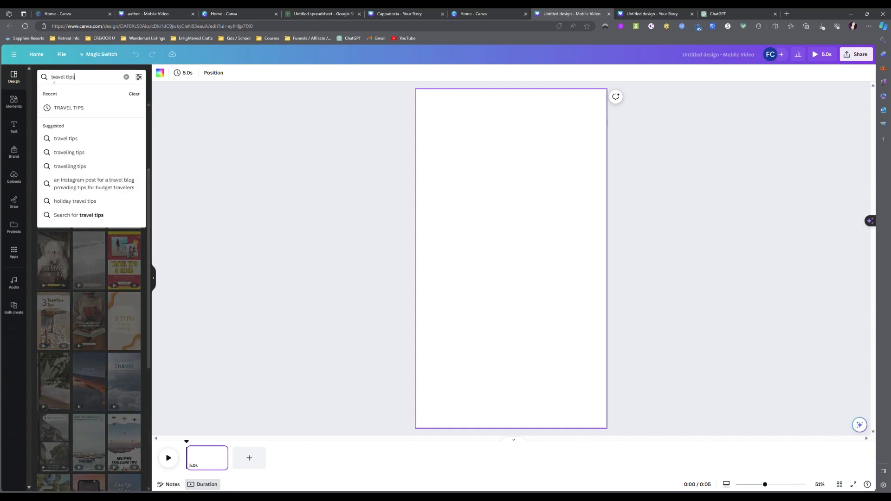
left_click(53, 80)
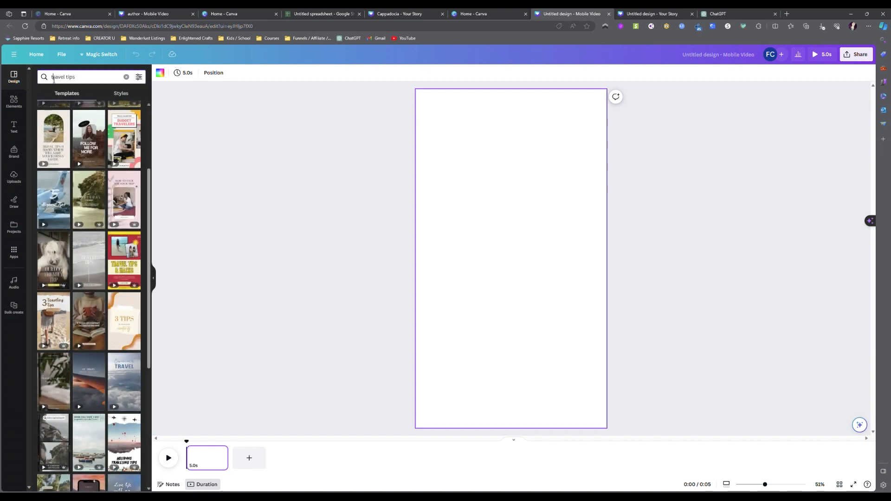
type("5")
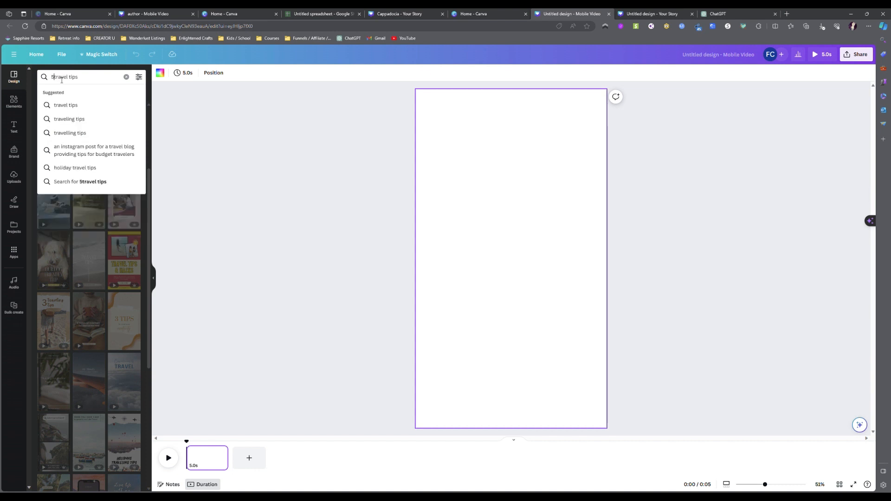
key("Return")
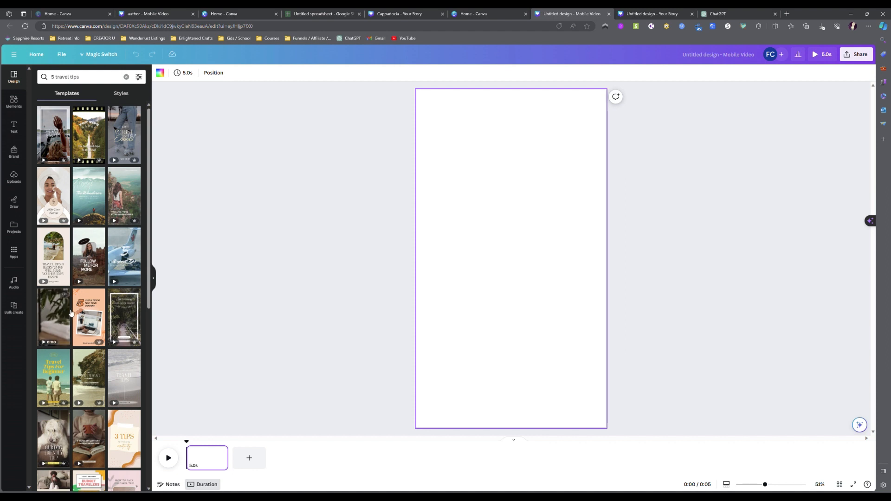
scroll(117, 402, "down", 2)
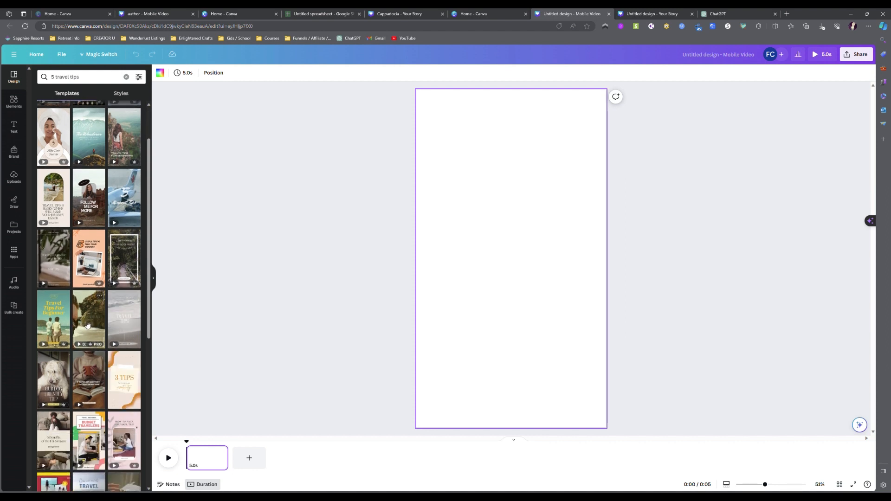
scroll(122, 367, "down", 4)
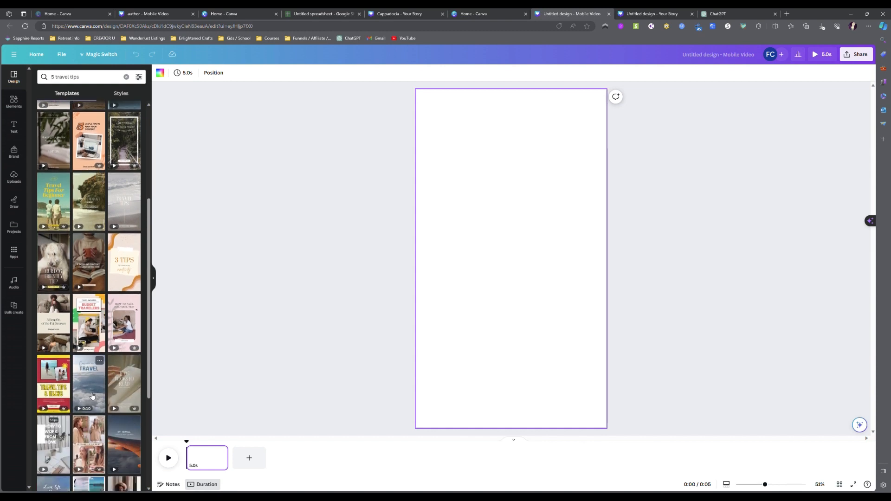
scroll(92, 396, "down", 7)
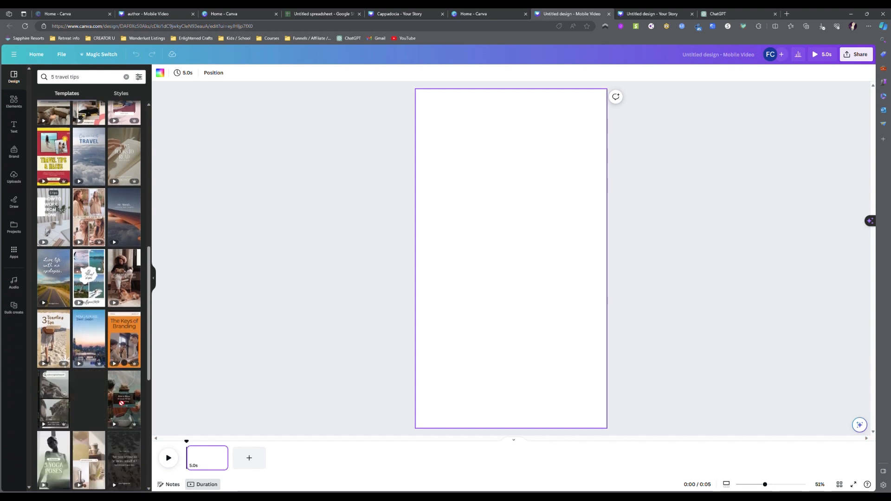
left_click_drag(89, 399, 444, 367)
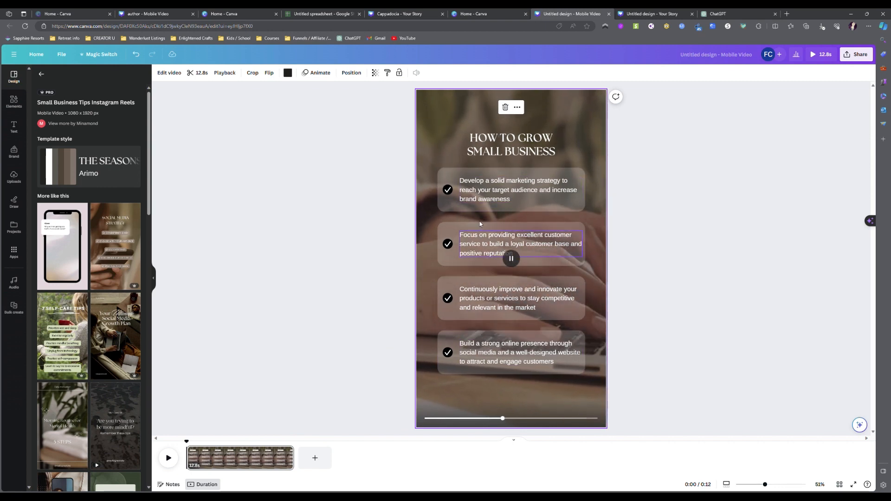
Step: Duplicate the fourth tip box with its checkmark and text, and place the copy directly below as a fifth tip
left_click(544, 371)
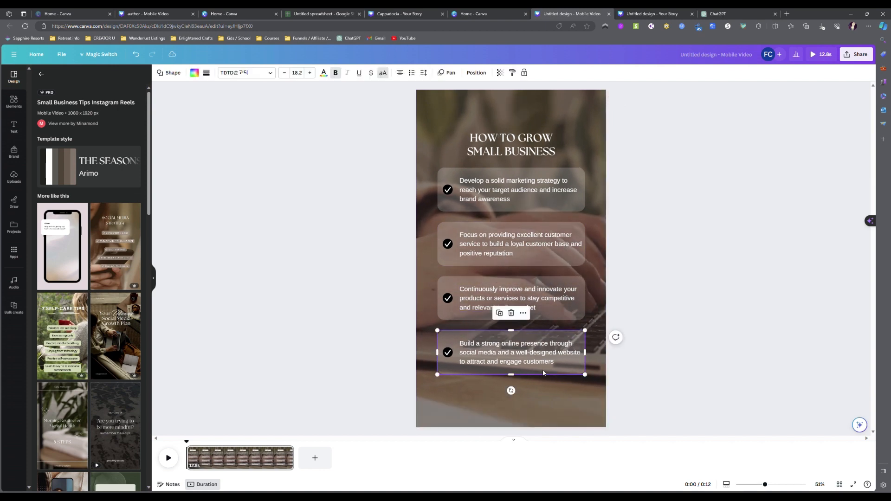
left_click_drag(596, 382, 446, 334)
right_click(477, 337)
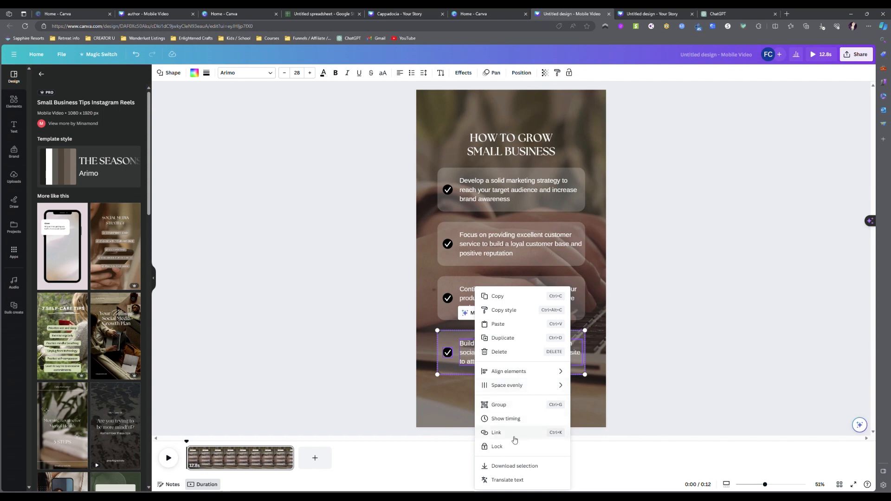
left_click(503, 338)
left_click_drag(504, 342, 507, 387)
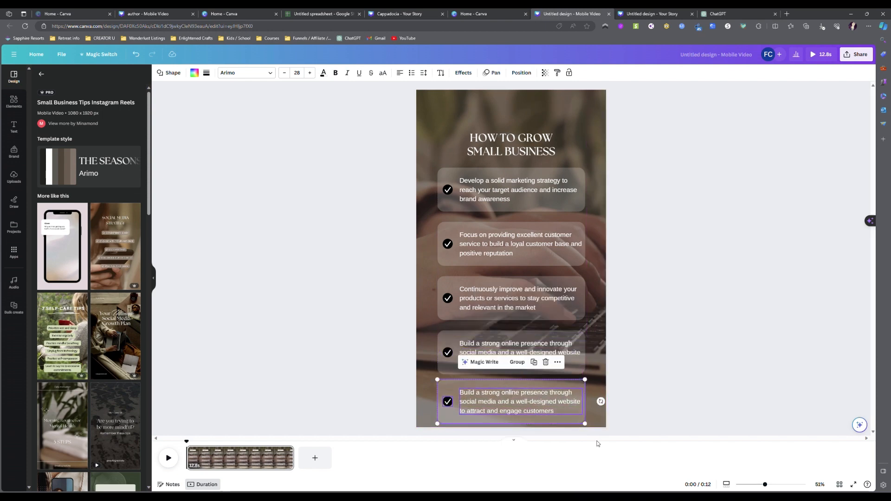
Step: Tidy up the spacing of the heading and all five tip boxes together
left_click_drag(436, 102, 584, 438)
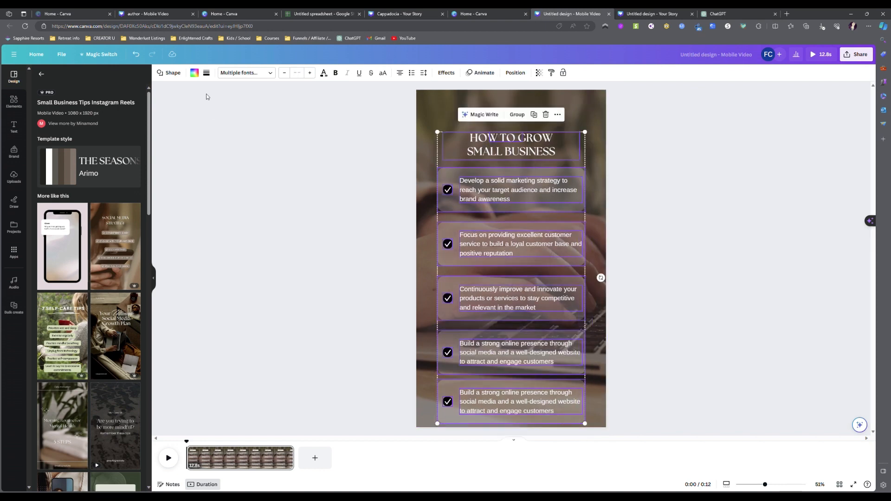
left_click(515, 72)
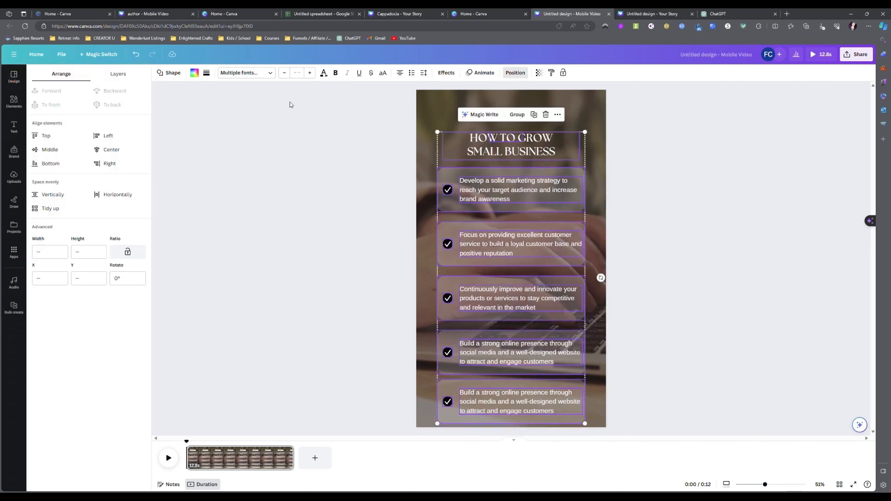
left_click(54, 210)
left_click(303, 274)
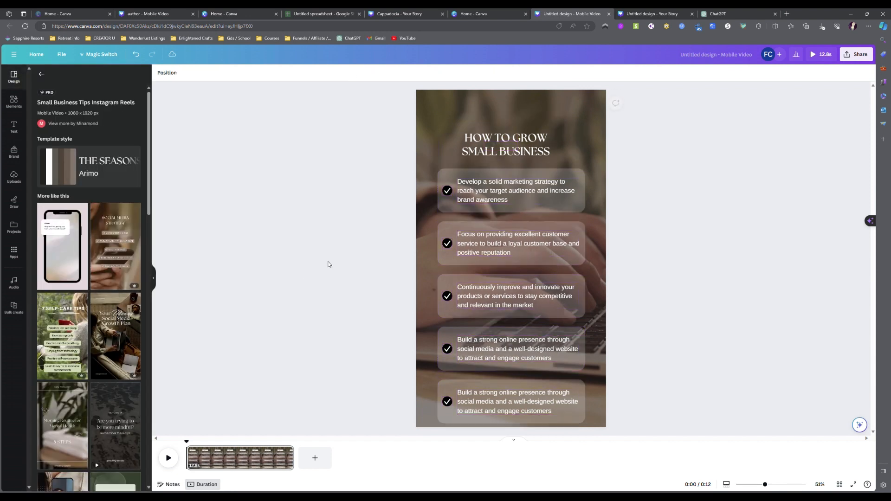
Step: Move the "How to Grow Small Business" heading slightly higher above the tips, and return to the template search results
left_click(501, 147)
mouse_move(501, 147)
left_mouse_down()
mouse_move(501, 124)
mouse_move(513, 147)
left_mouse_up()
left_click(500, 144)
left_click(502, 123)
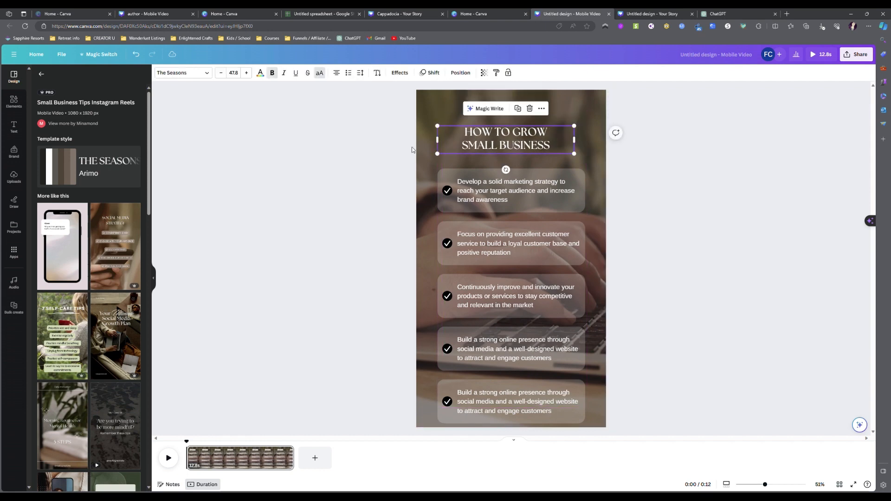
left_click(331, 150)
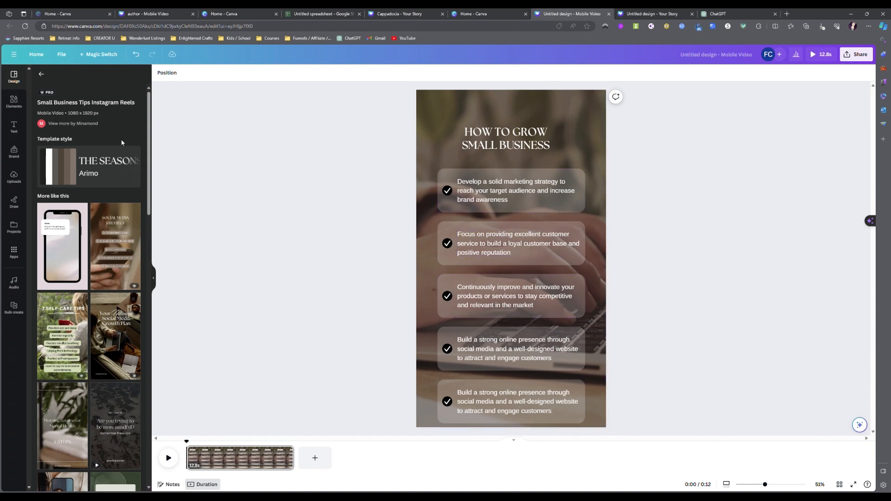
left_click(41, 74)
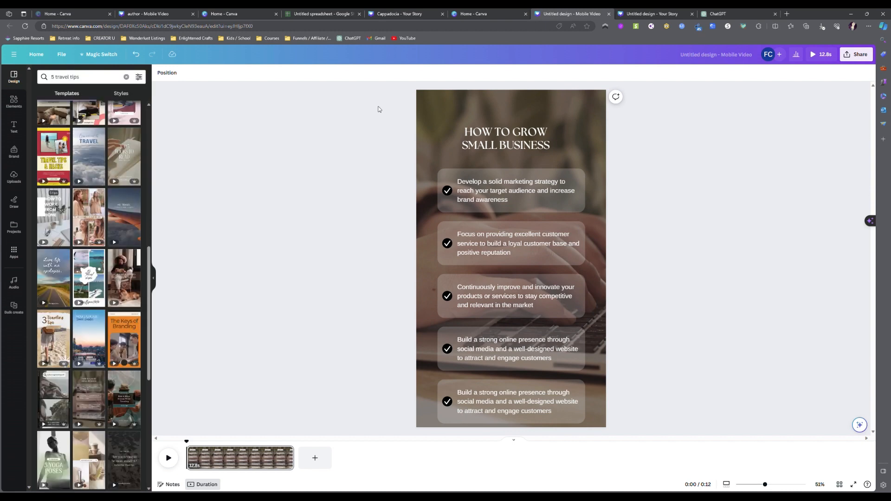
Step: Switch to ChatGPT and review the prompt for 50 US places with five budget travel tips each, and the chart it generated
left_click(720, 16)
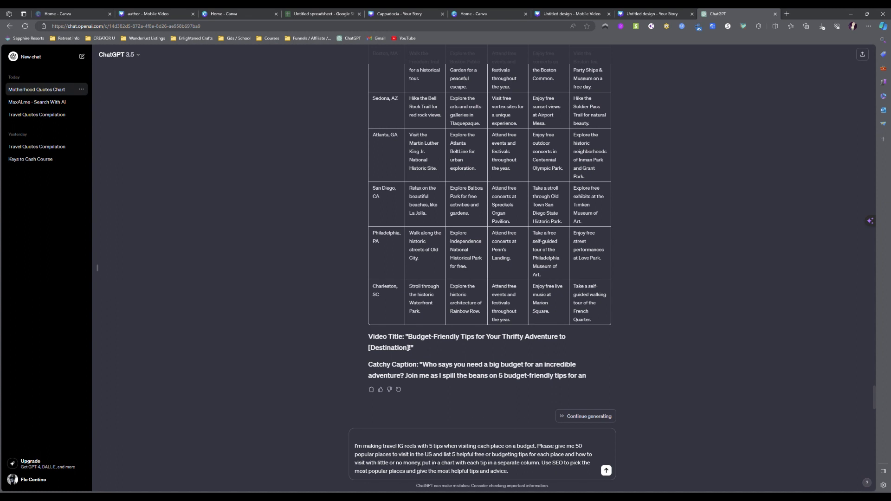
left_click_drag(425, 463, 442, 463)
left_click_drag(497, 463, 533, 464)
left_click(515, 471)
scroll(442, 403, "up", 15)
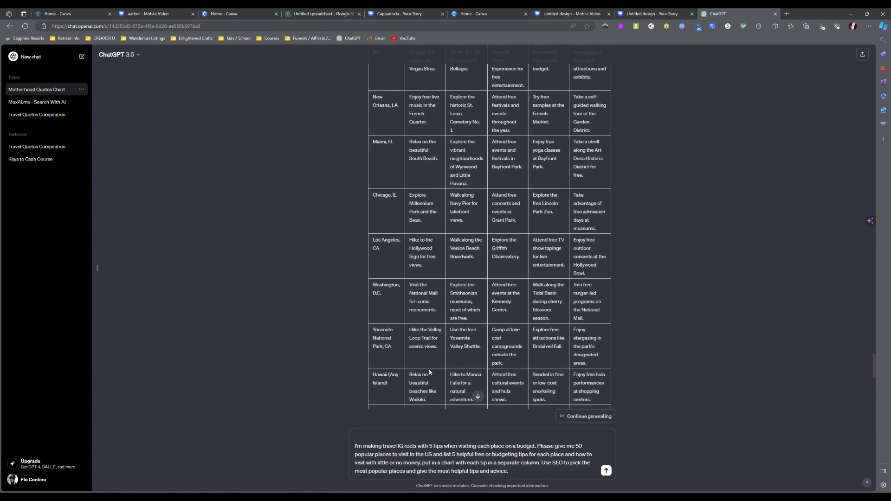
scroll(424, 327, "up", 5)
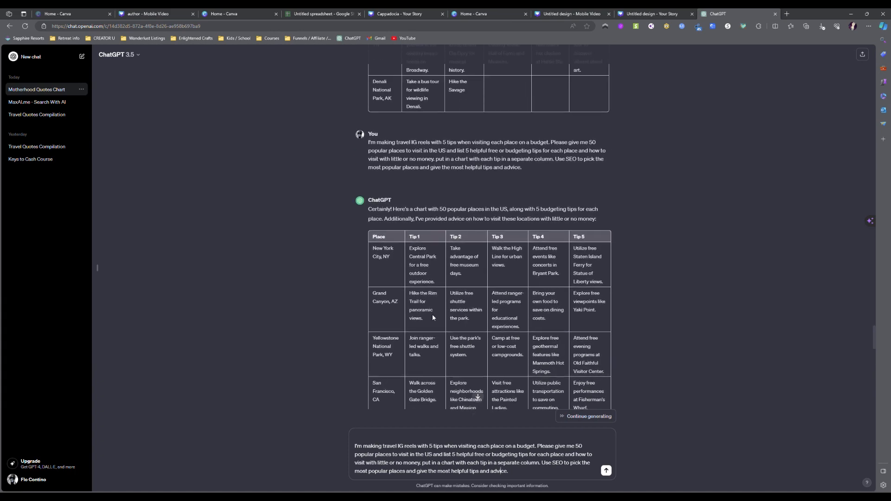
scroll(399, 251, "down", 2)
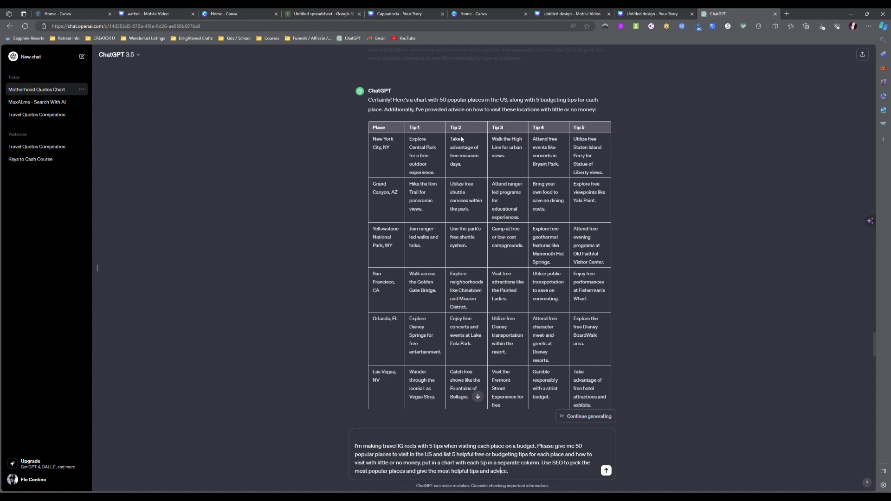
Step: Select the entire chart of places and tips, from the header row through the Charleston, SC row
left_click_drag(374, 126, 607, 324)
scroll(553, 241, "down", 5)
scroll(578, 253, "down", 5)
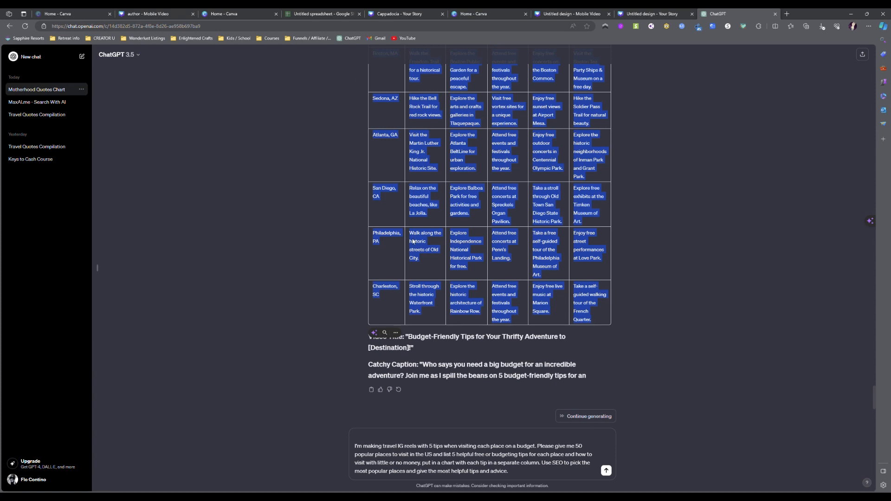
Step: Switch to Canva, look at the Florida budget travel tips design, and return to the small business reel
left_click(639, 15)
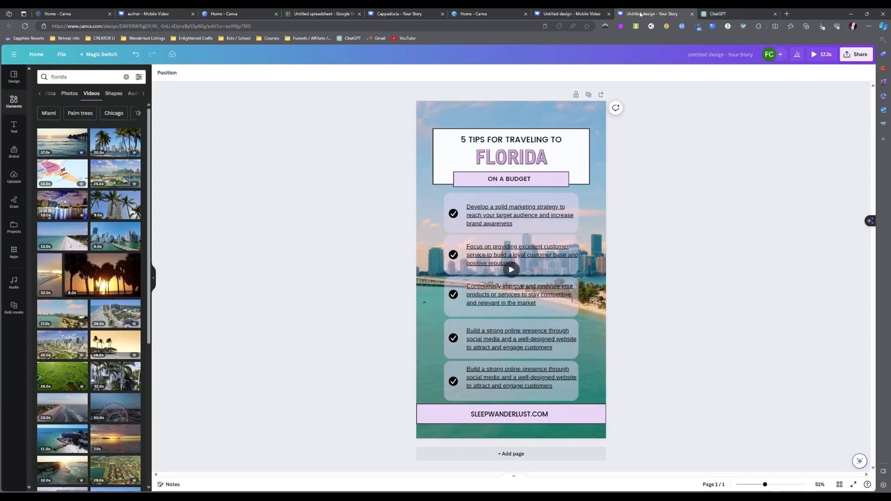
left_click(603, 13)
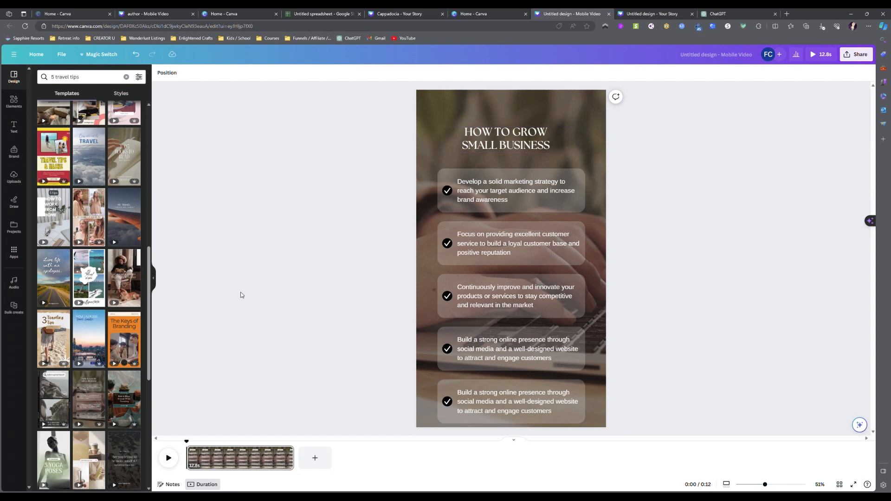
left_click(511, 139)
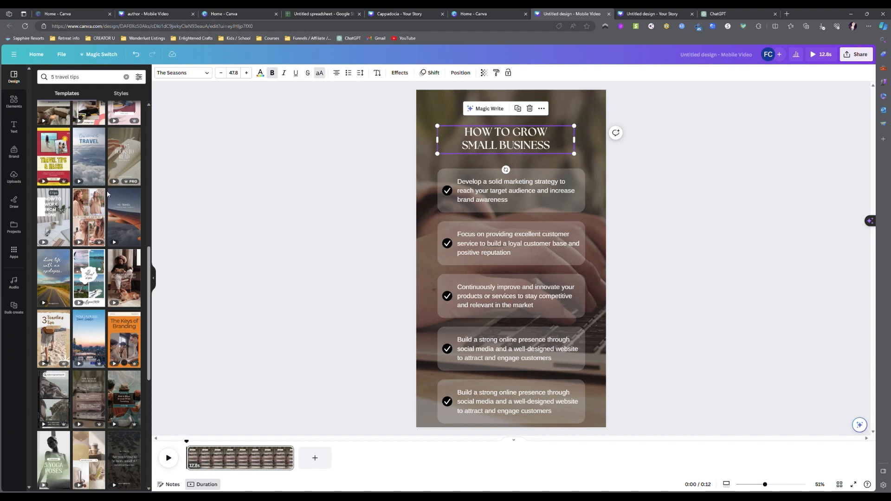
right_click(494, 145)
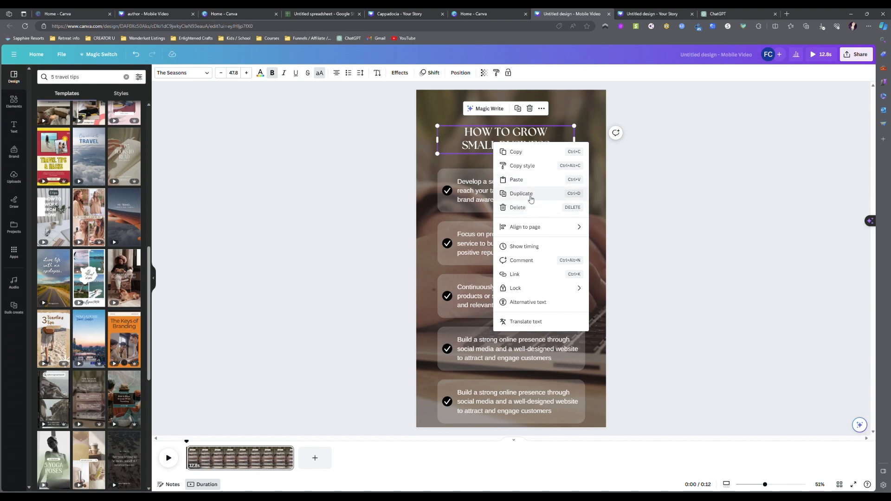
left_click(376, 196)
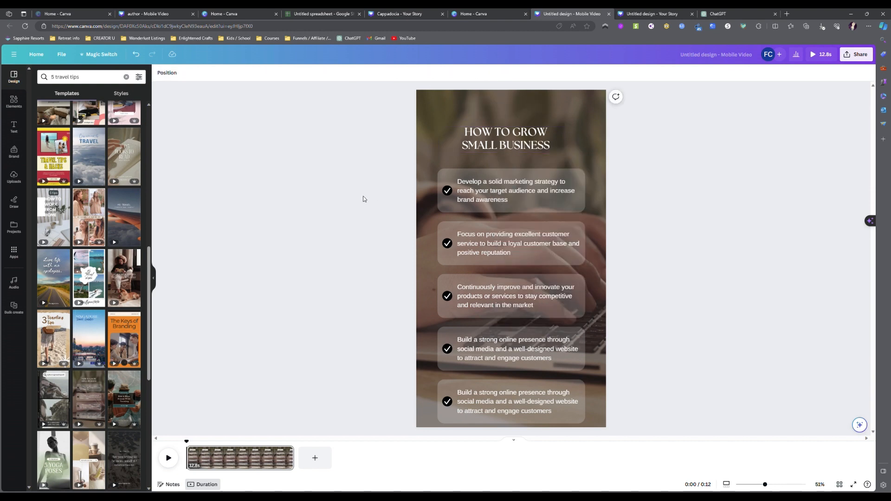
Step: Switch to the Florida budget travel tips design, search the apps for "bulk create" and open the Bulk create app
left_click(492, 14)
left_click(571, 14)
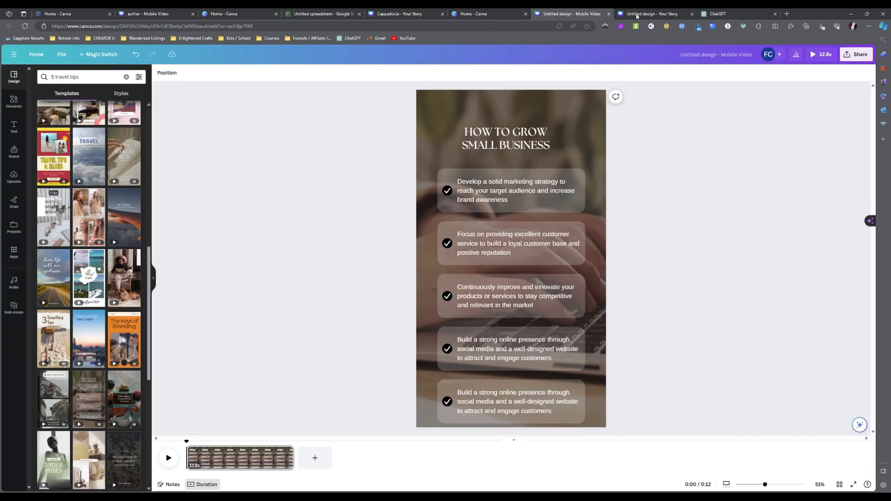
left_click(653, 14)
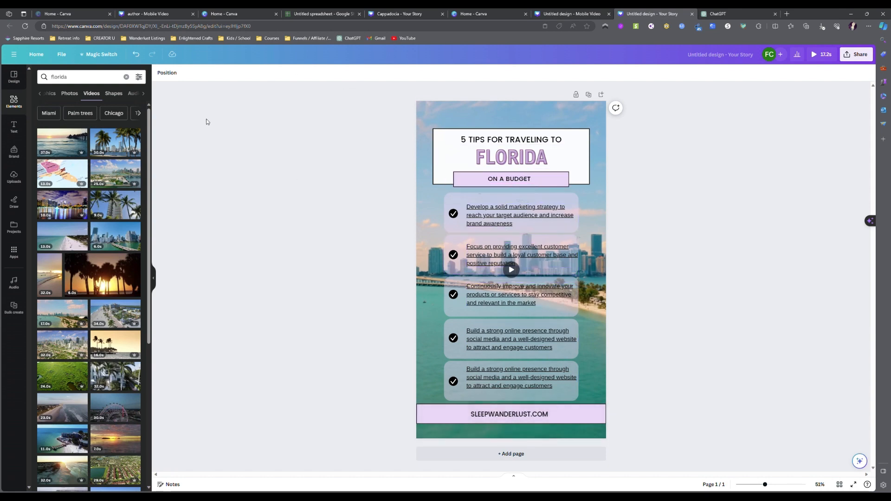
left_click(14, 253)
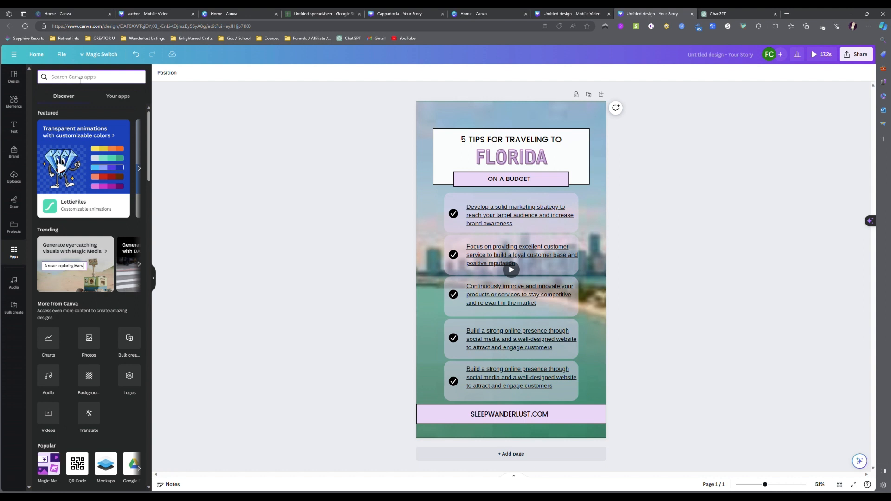
left_click(80, 81)
type("bulk create")
key("Return")
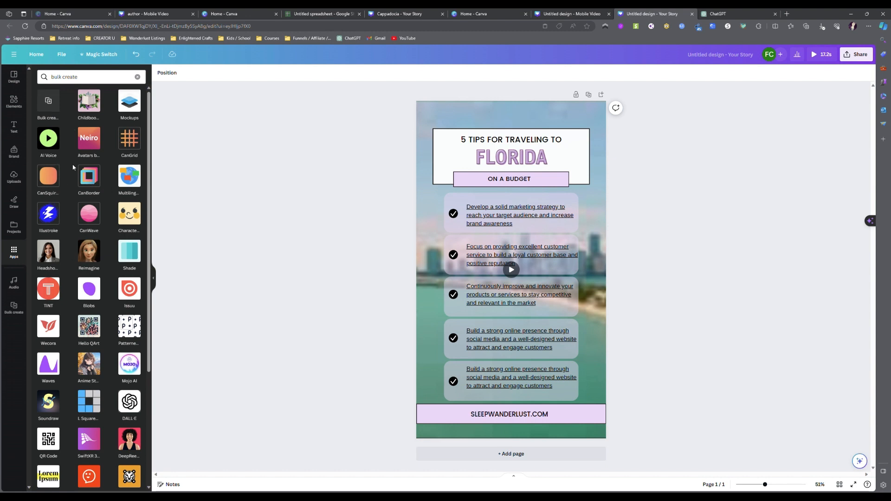
left_click(58, 112)
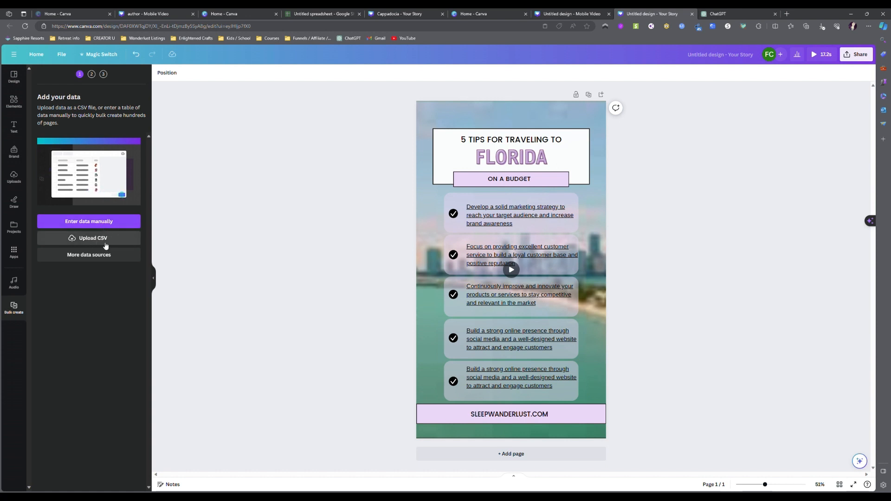
Step: Enter the bulk data manually: clear the sample table, paste the copied chart of places and five tips, and accept it
left_click(84, 223)
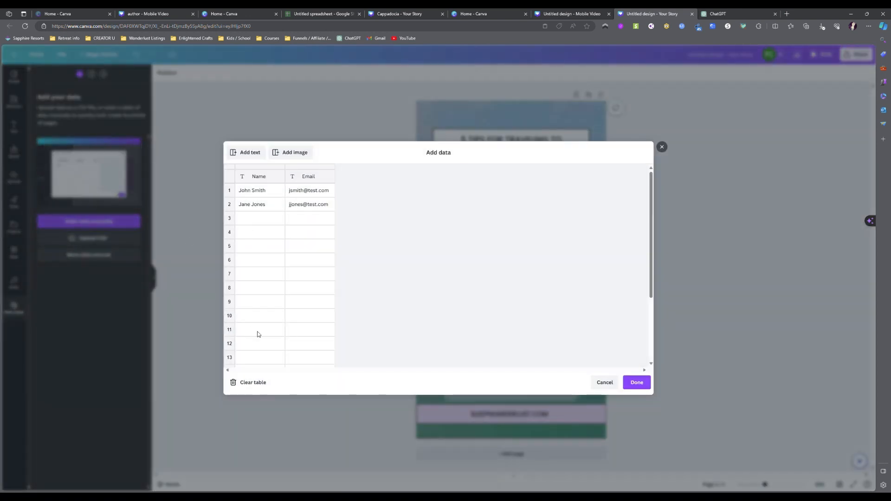
left_click(251, 387)
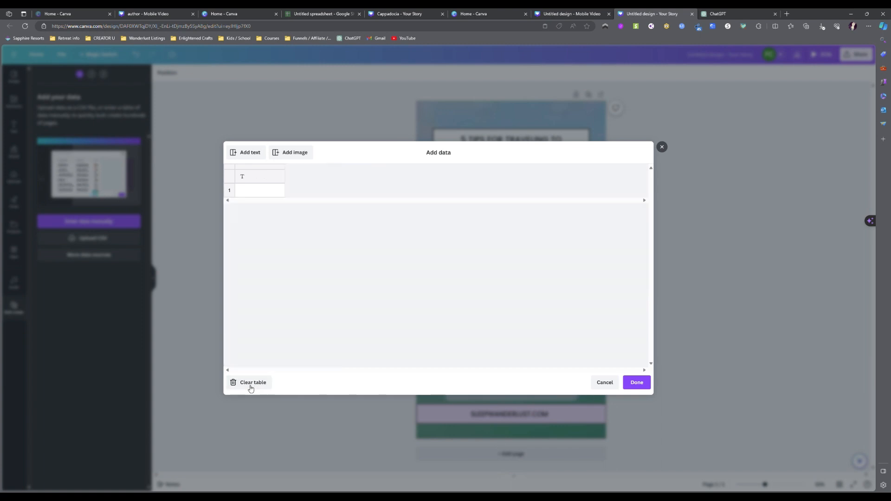
left_click(254, 178)
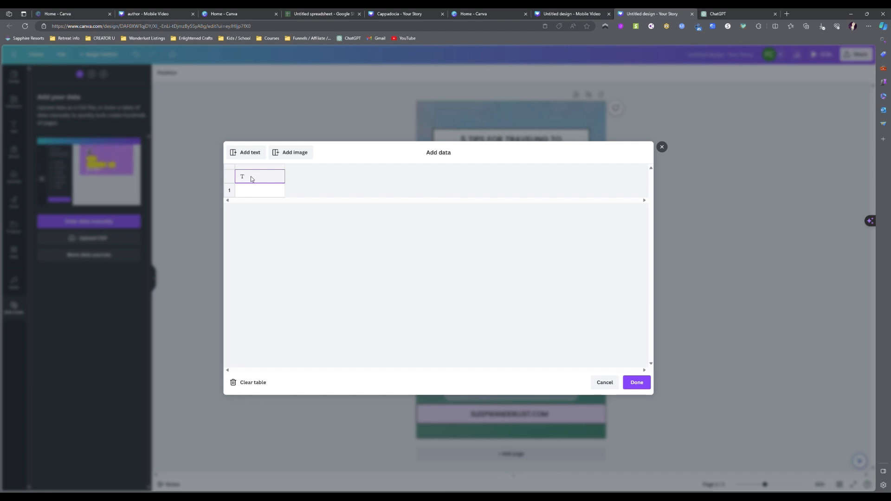
right_click(250, 180)
left_click(278, 201)
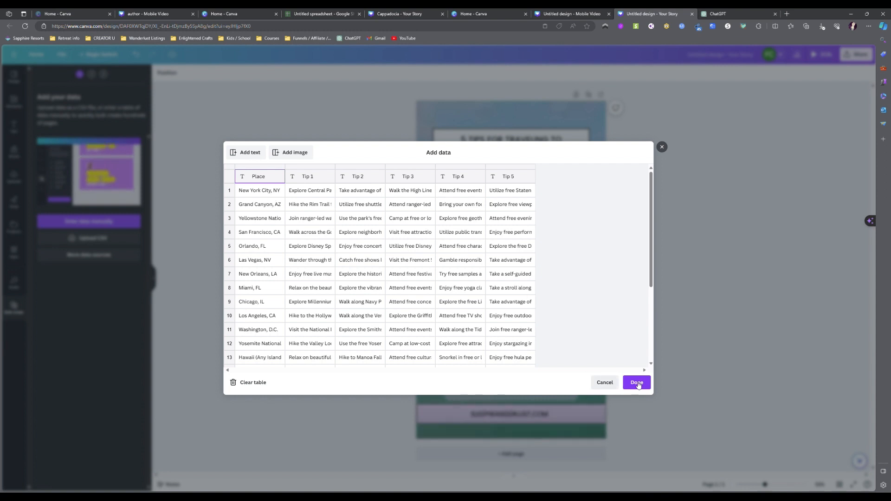
left_click(637, 383)
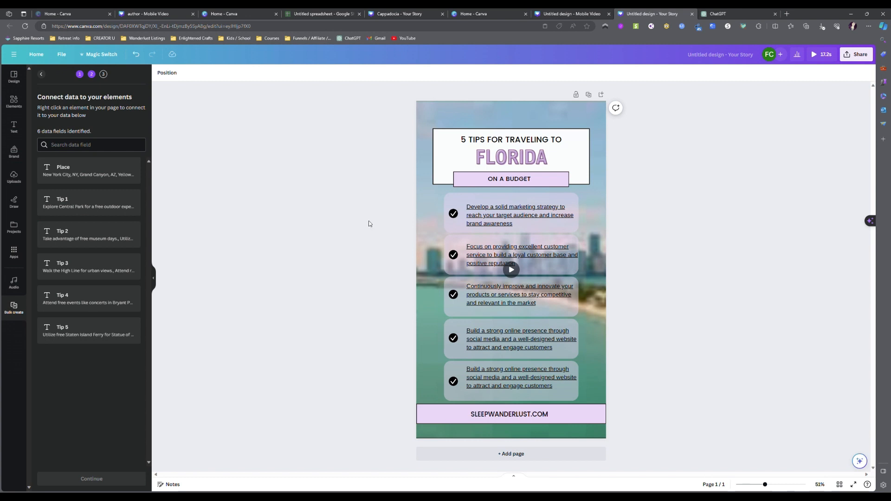
Step: Connect the FLORIDA heading to the Place data field
left_click(521, 159)
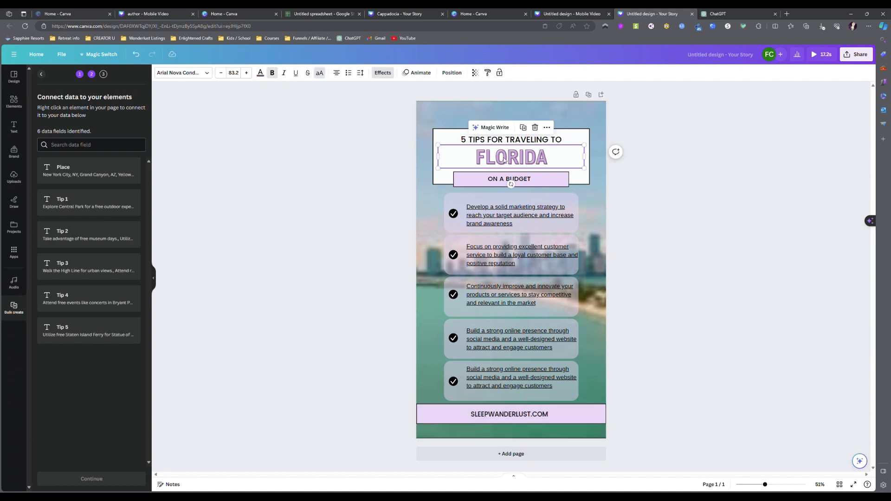
right_click(511, 162)
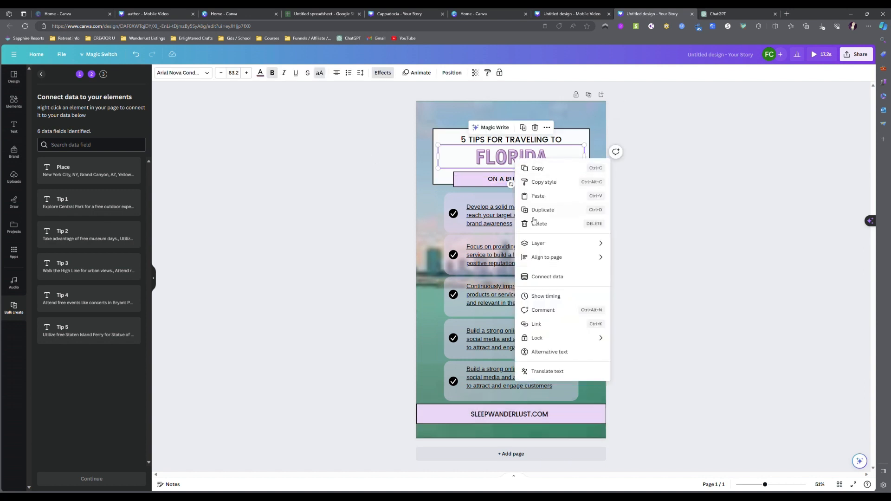
left_click(545, 276)
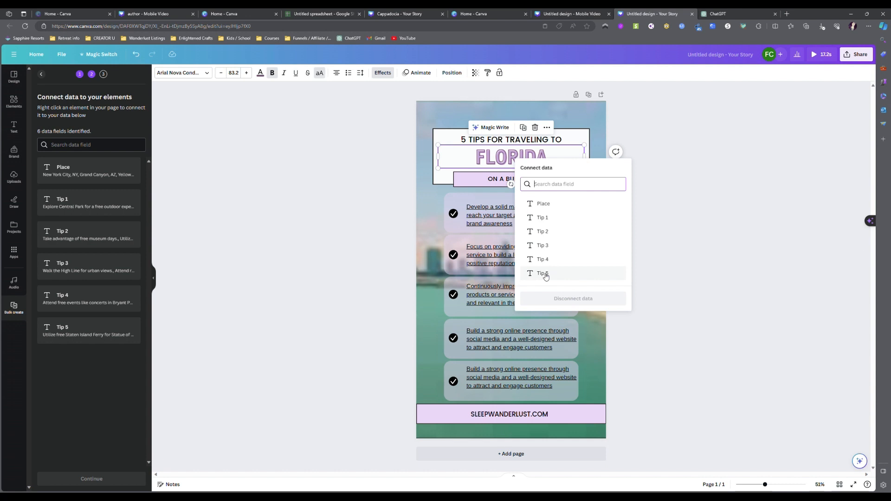
left_click(538, 202)
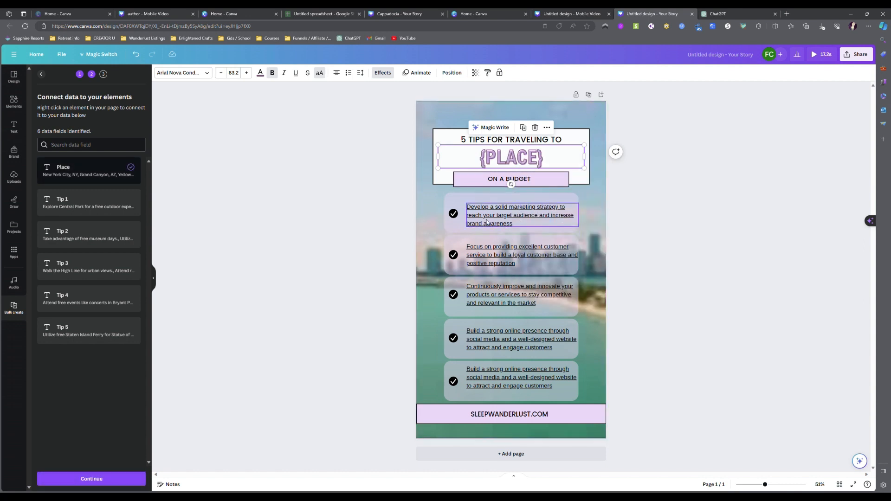
Step: Connect the first tip's text to the Tip 1 data field and the second tip's text to Tip 2
right_click(503, 217)
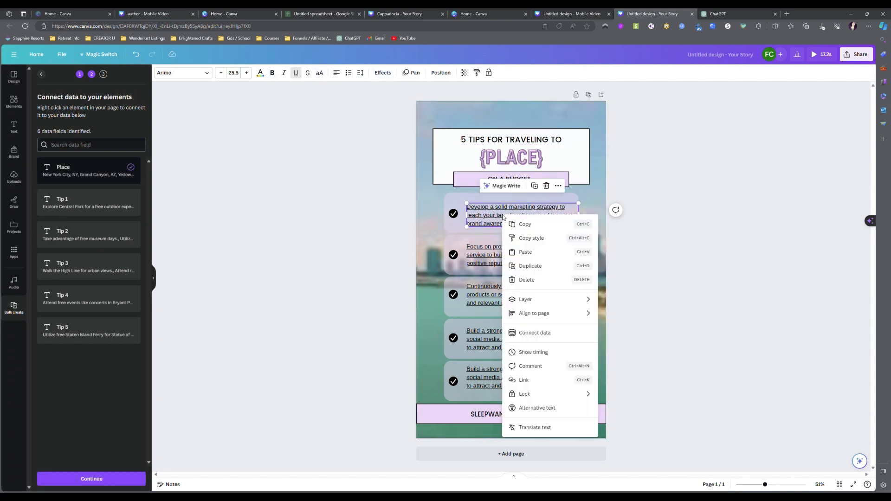
left_click(546, 333)
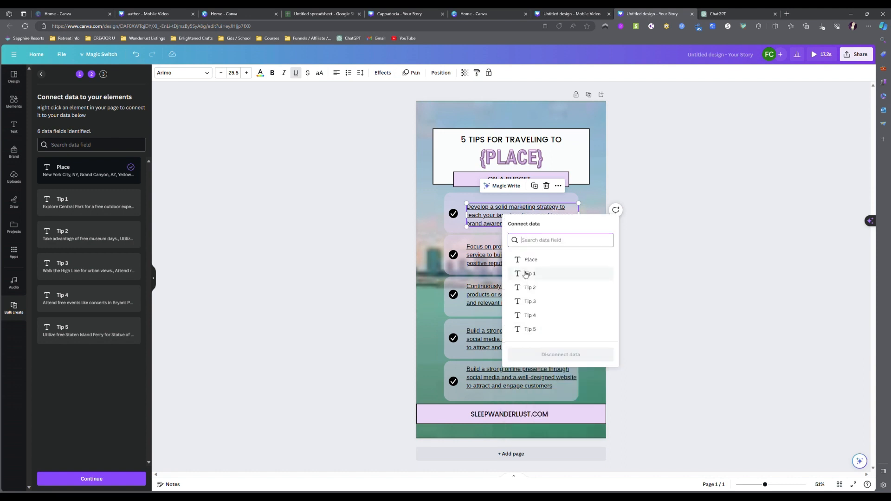
left_click(522, 271)
right_click(508, 256)
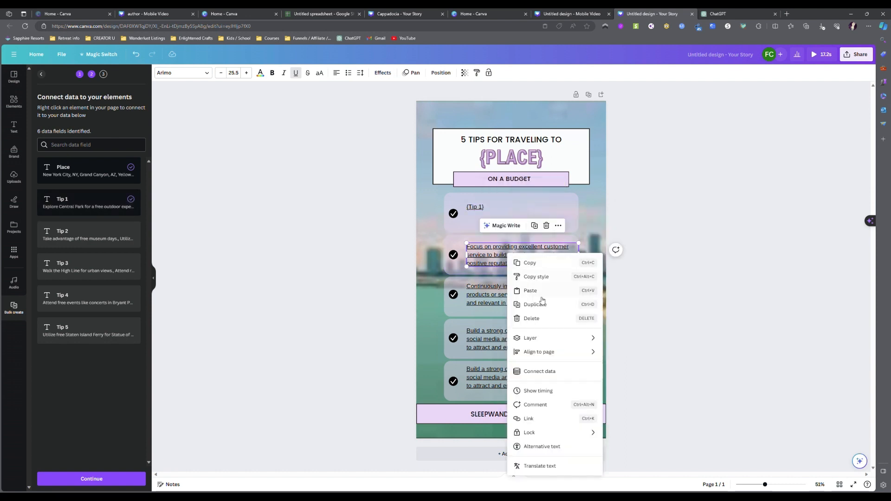
left_click(545, 371)
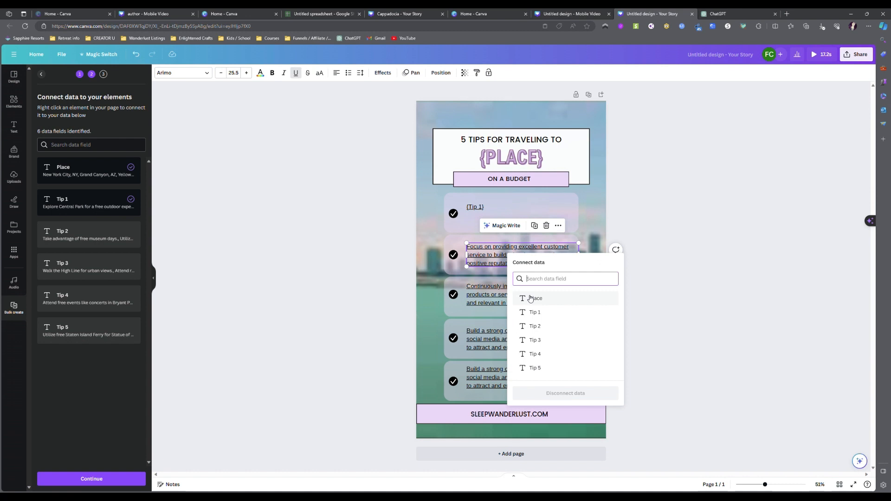
left_click(530, 325)
Step: Connect the third, fourth and fifth tip texts to the Tip 3, Tip 4 and Tip 5 data fields
right_click(506, 302)
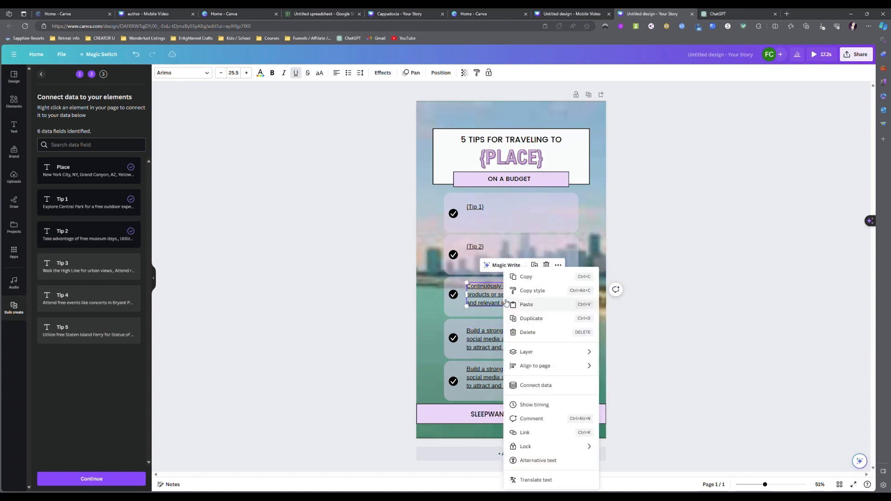
left_click(549, 390)
left_click(538, 389)
right_click(506, 342)
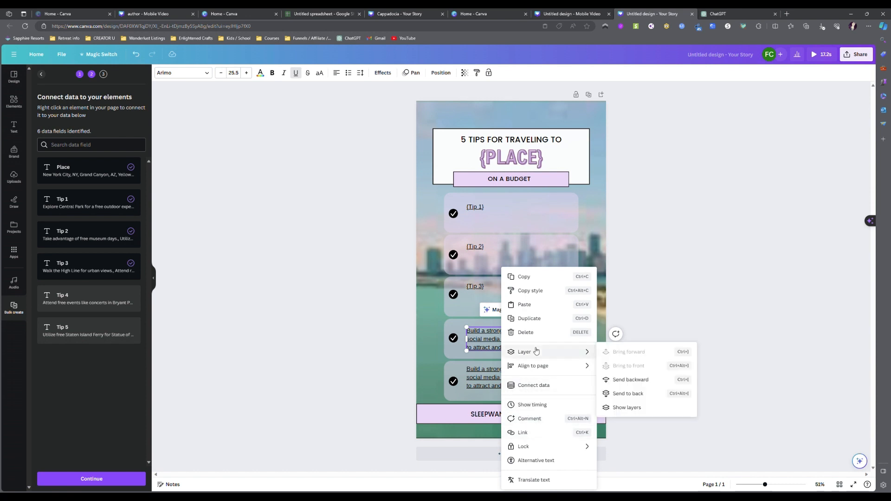
left_click(533, 386)
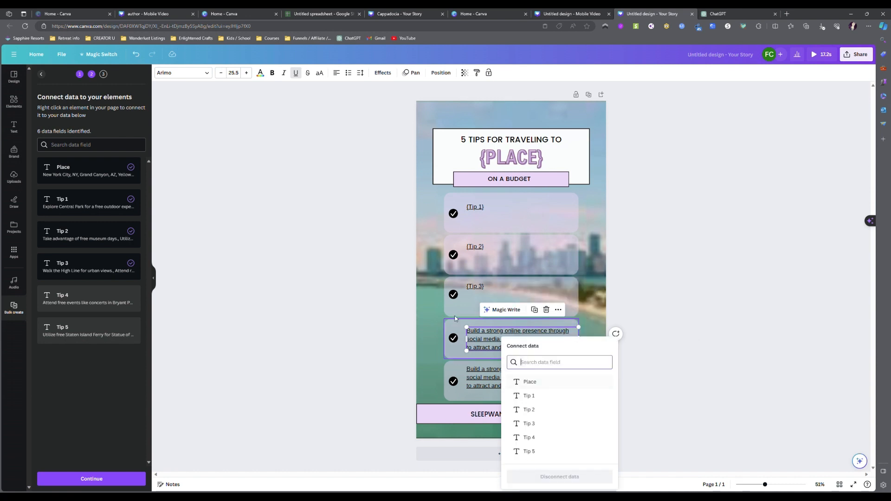
left_click(529, 438)
right_click(499, 377)
left_click(538, 391)
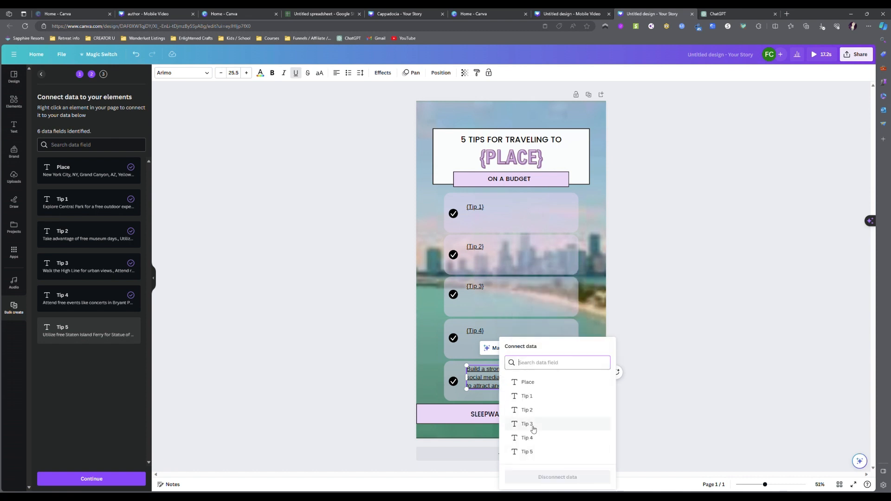
left_click(528, 451)
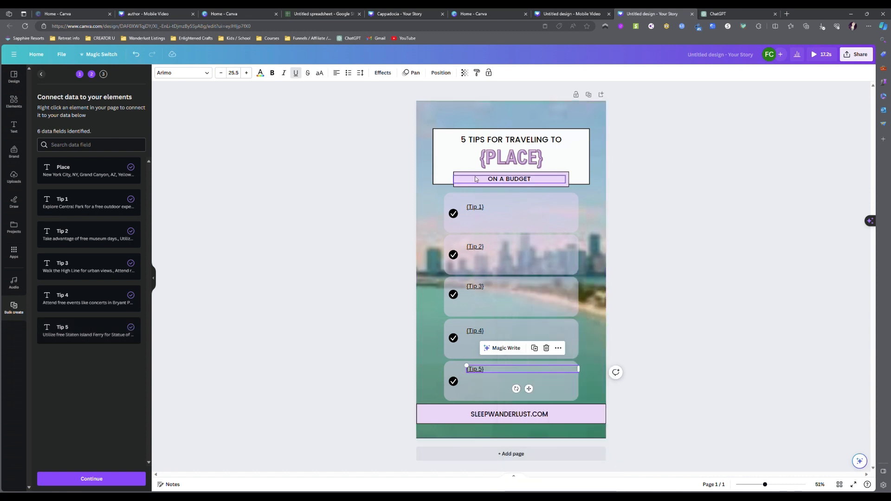
Step: Apply the connected data with every place selected and generate the 22 designs
left_click(366, 188)
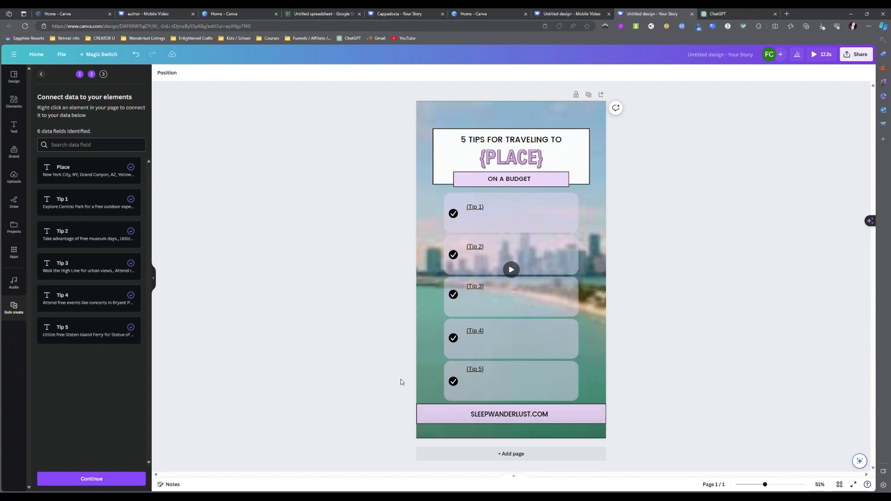
left_click(102, 480)
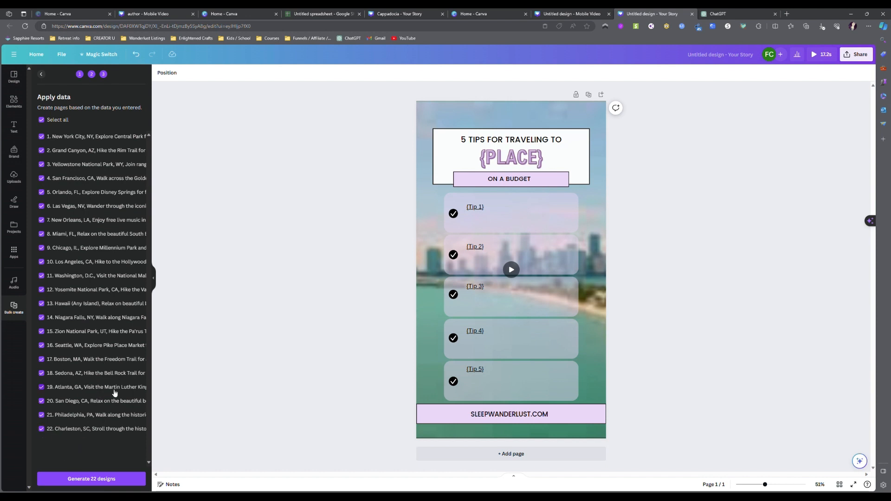
left_click(102, 478)
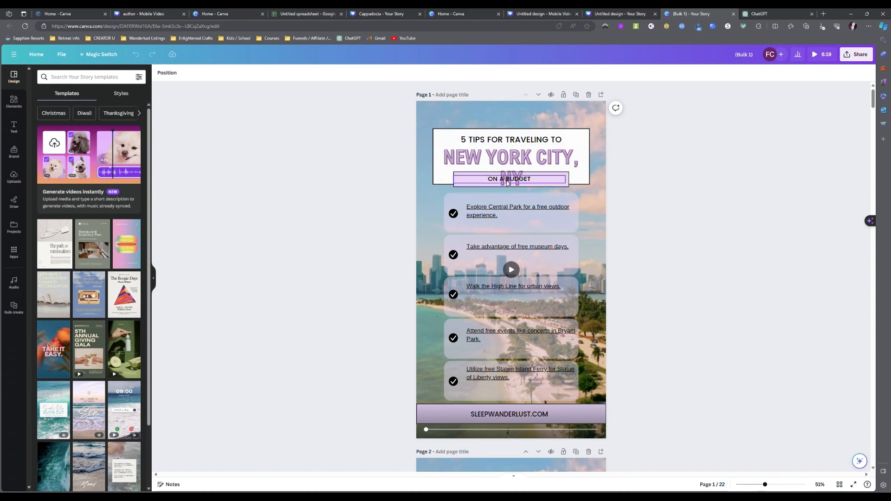
Step: Resize the New York City, NY heading on page 1 to font size 74.2 on a single line and centre it in the white box
left_click(534, 162)
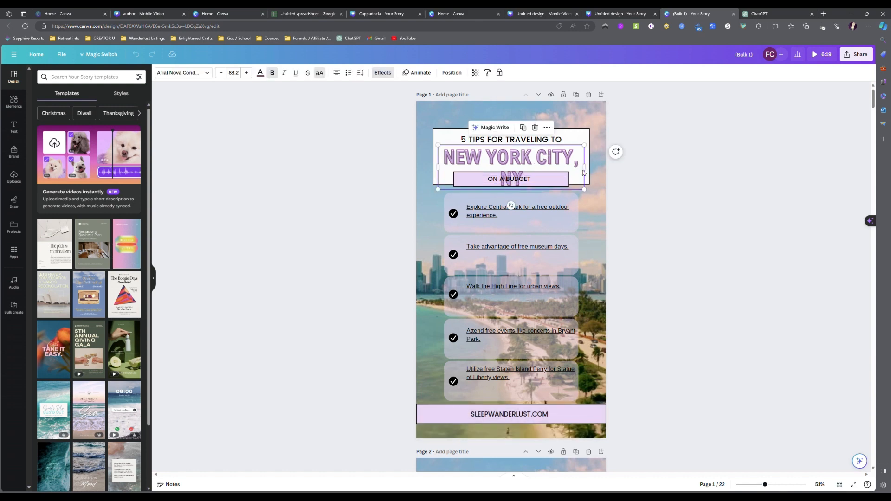
mouse_move(588, 172)
left_mouse_down()
mouse_move(614, 170)
mouse_move(598, 169)
left_mouse_up()
left_click_drag(538, 158, 530, 159)
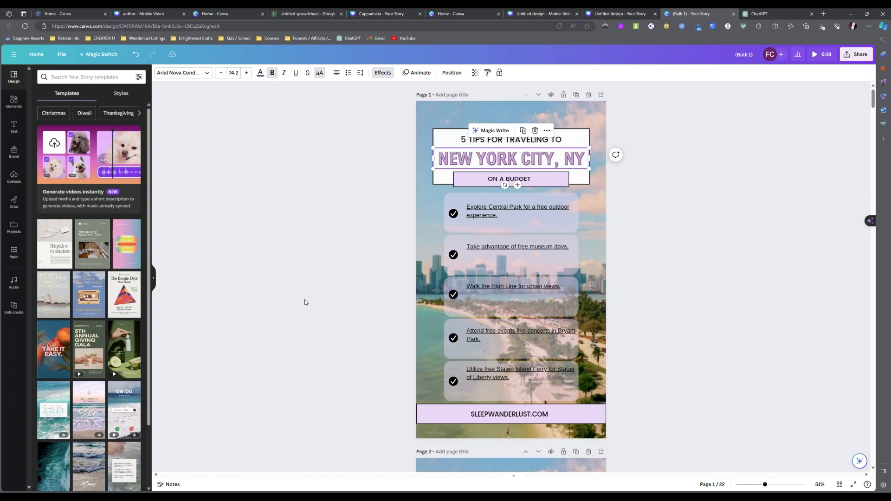
Step: Search the elements for "new york city" videos and replace page 1's background with the Statue of Liberty clip
left_click(14, 101)
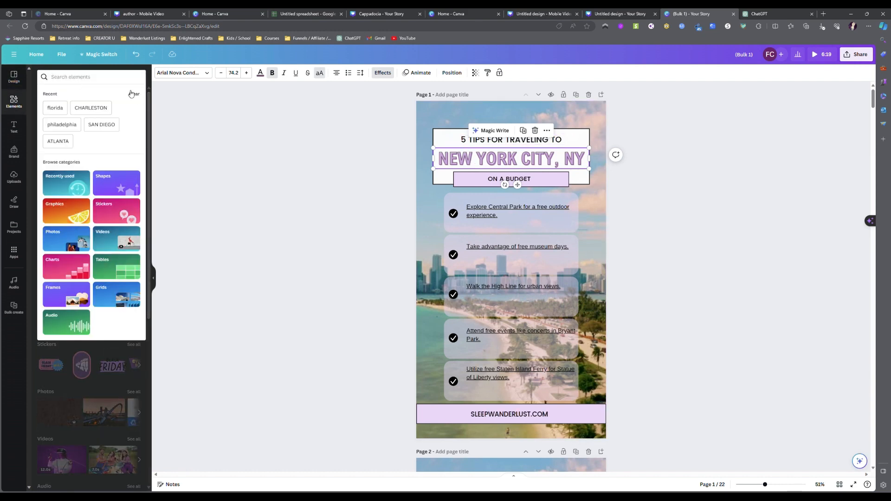
type("new")
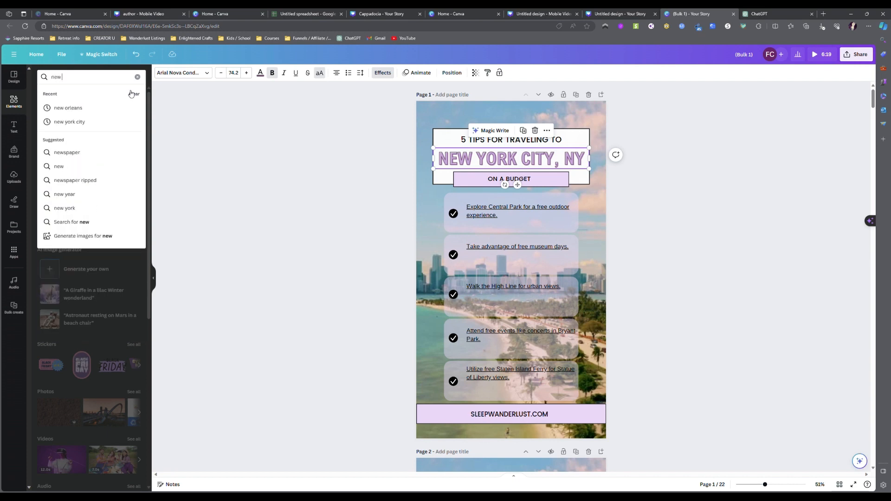
type(" yoiu")
key("BackSpace")
key("BackSpace")
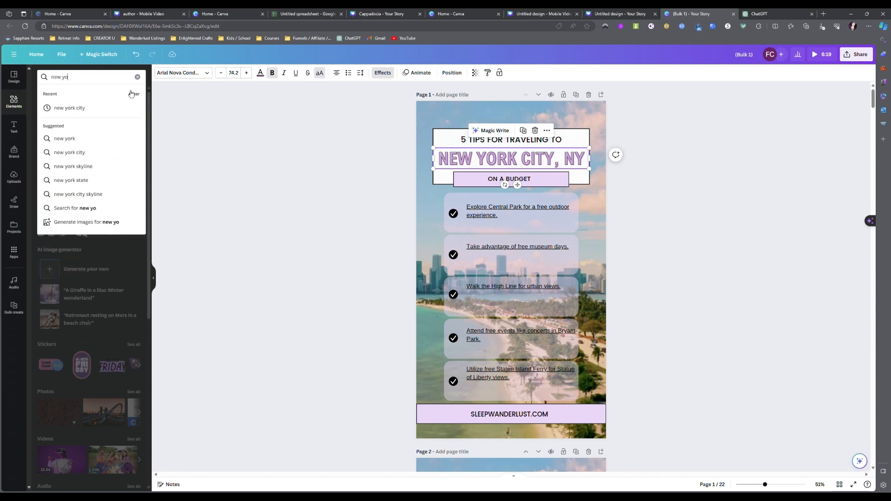
type("rk city")
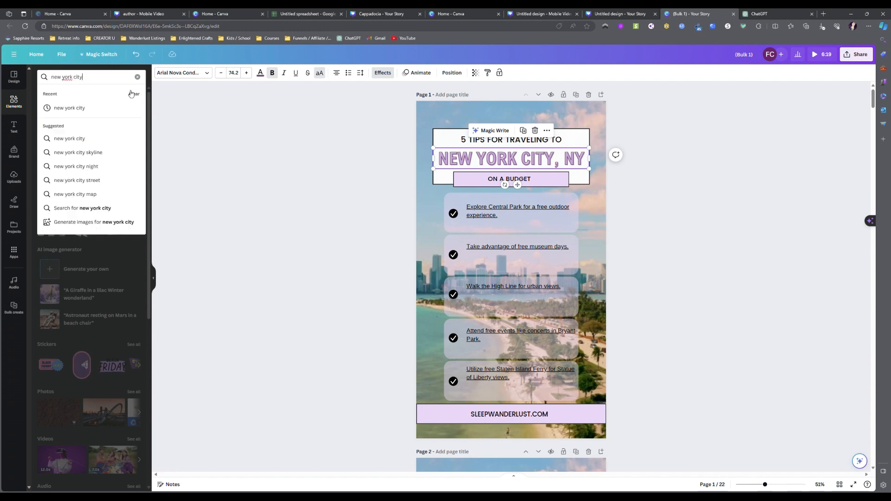
key("Return")
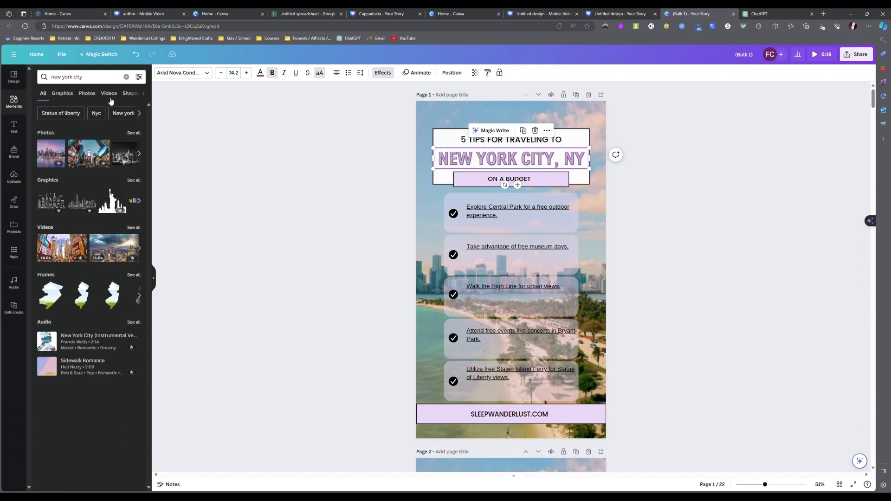
left_click(110, 94)
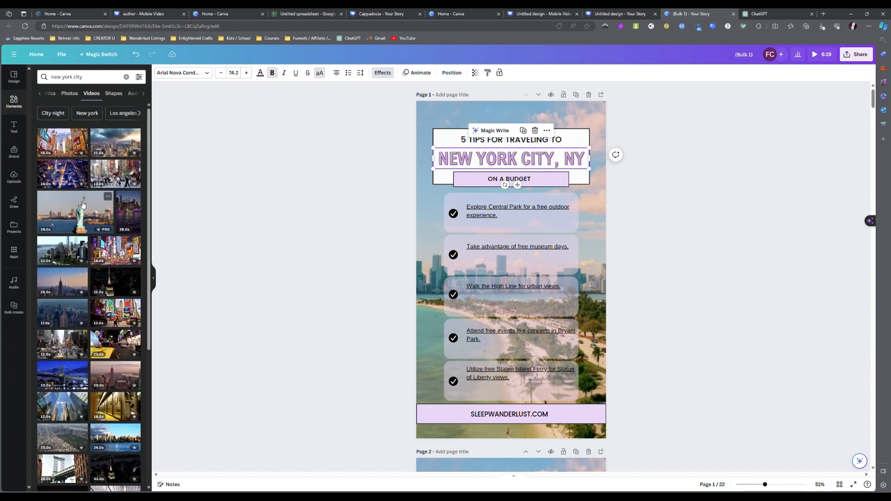
left_click_drag(82, 205, 422, 251)
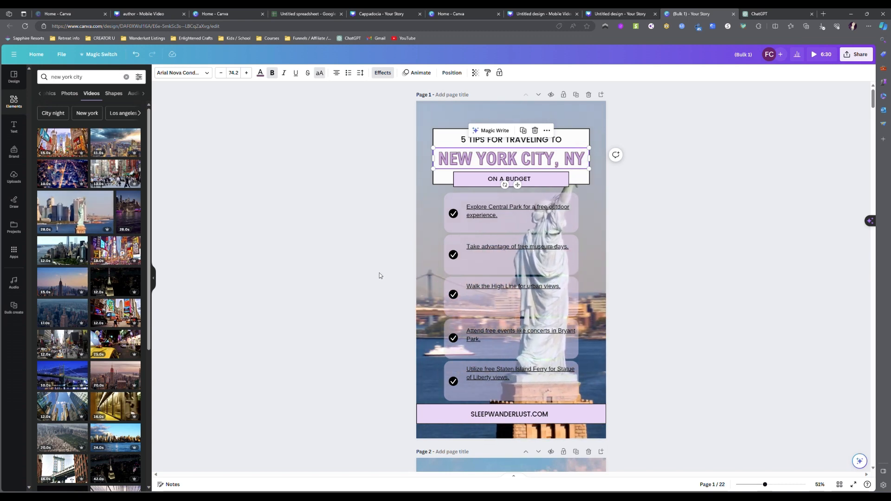
Step: Resize the Grand Canyon, AZ heading on page 2 to font size 73.2 on a single line, centred in the white box
scroll(390, 274, "down", 5)
scroll(388, 276, "down", 3)
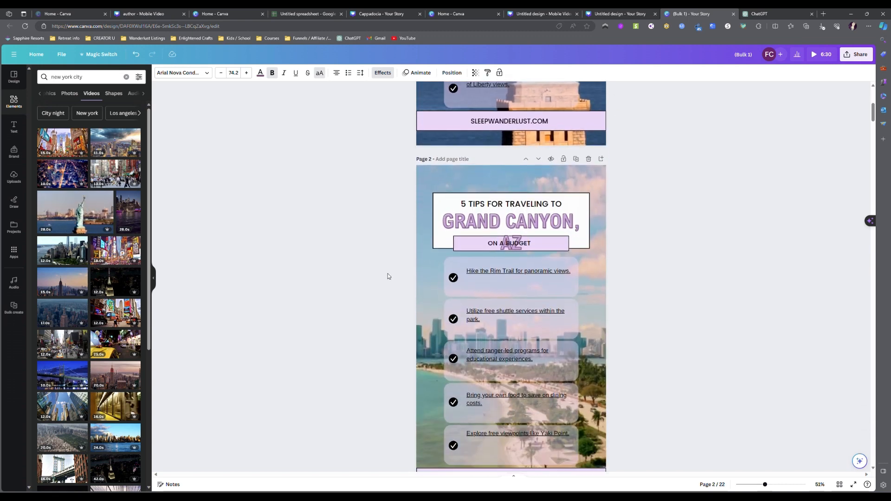
left_click(578, 164)
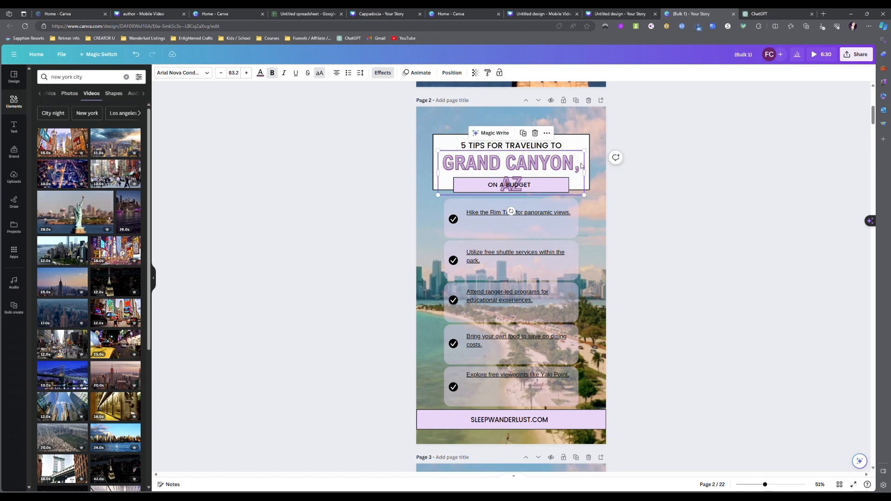
mouse_move(589, 174)
left_mouse_down()
mouse_move(607, 173)
mouse_move(565, 173)
mouse_move(606, 173)
mouse_move(589, 173)
left_mouse_up()
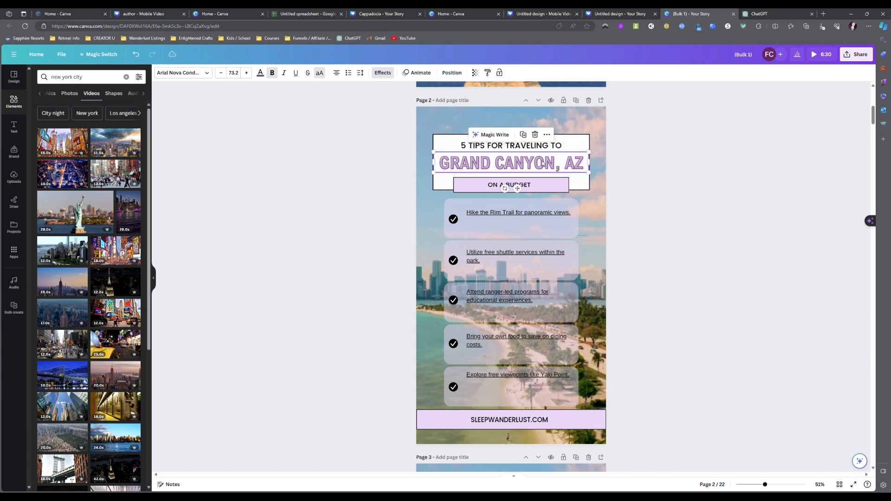
Step: Search the elements for "grand canyon" videos and replace page 2's background with the 18-second canyon panorama clip
left_click(87, 76)
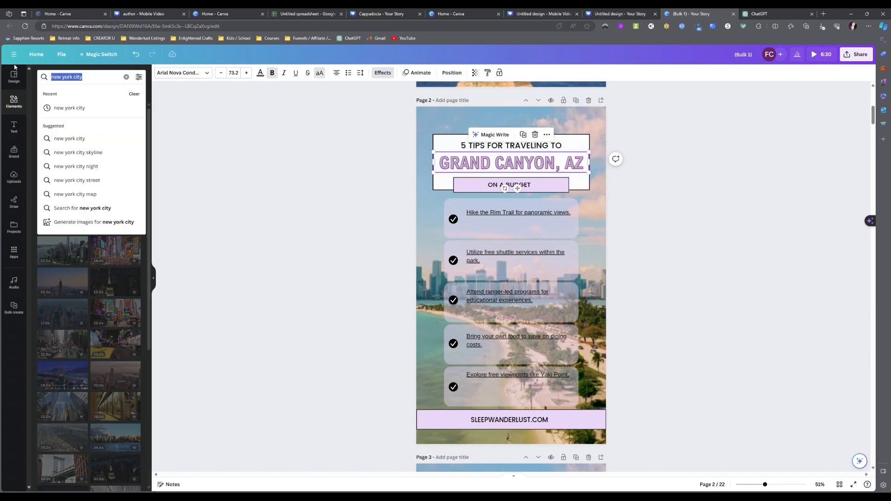
type("gr")
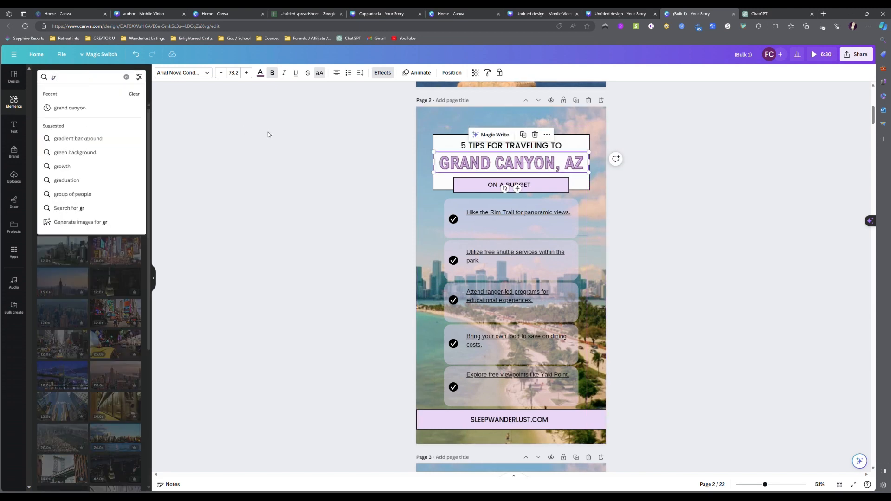
type("and ca")
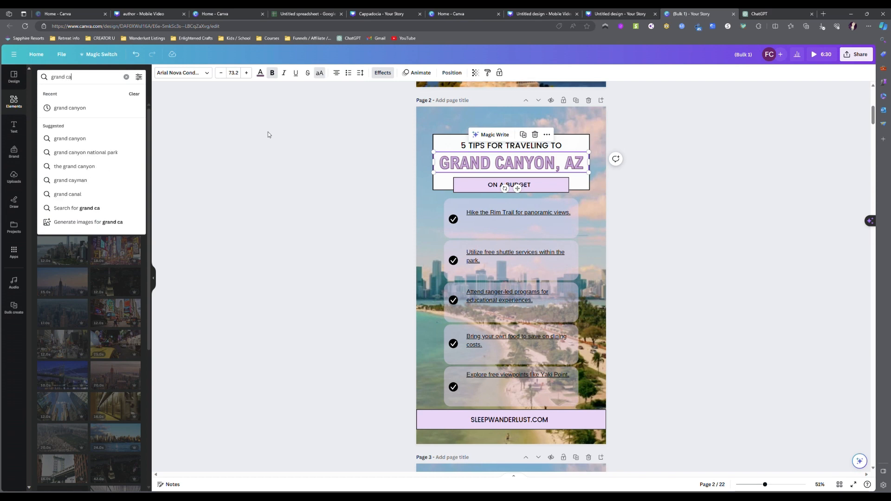
type("nyon")
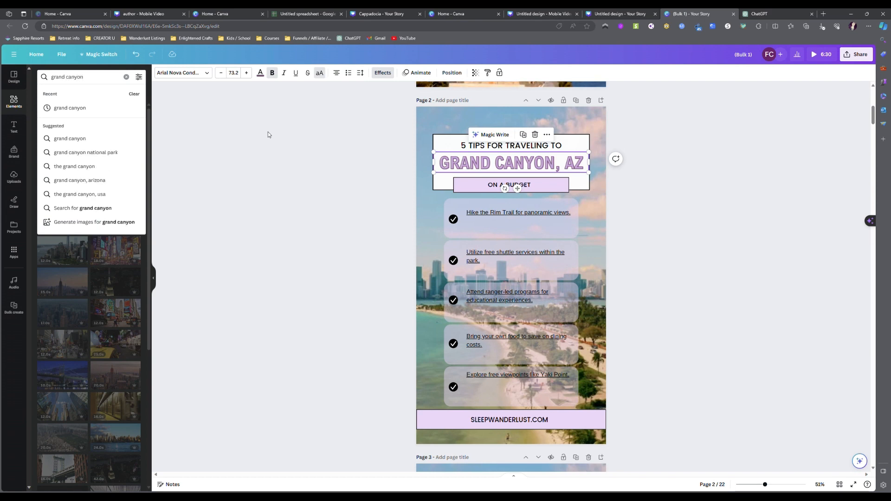
key("Return")
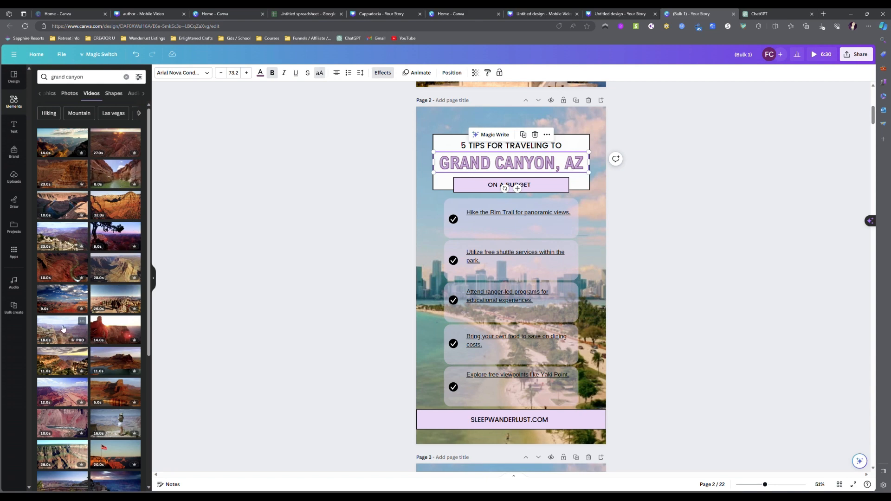
left_click_drag(64, 336, 421, 341)
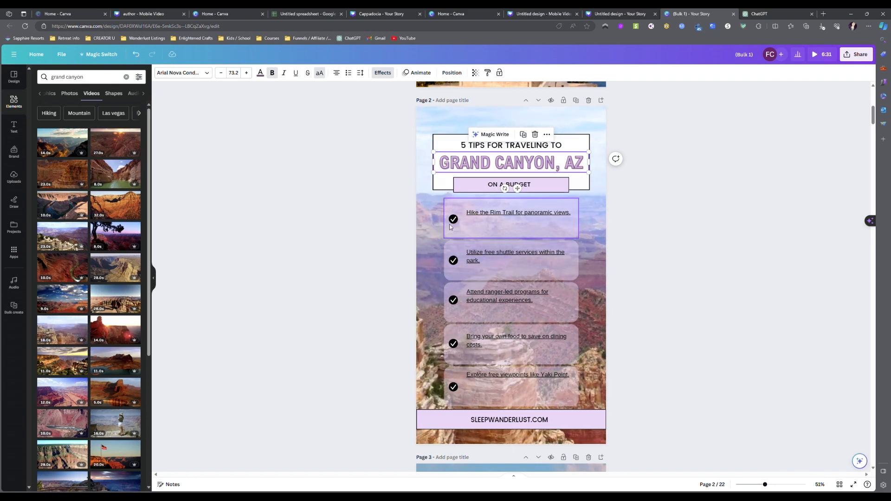
Step: Shrink the Yellowstone National Park, WY heading on page 3 to font size 55.2 on two lines and centre it above the "On a budget" label
scroll(461, 231, "down", 6)
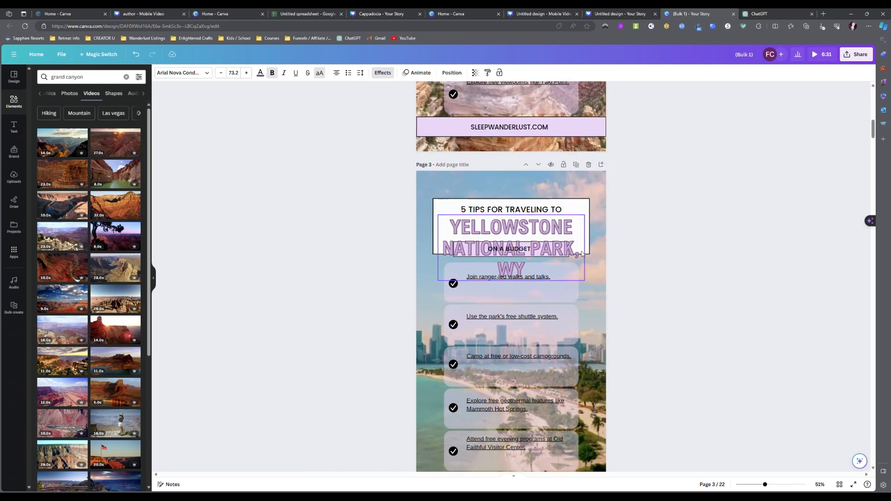
left_click(461, 231)
left_click_drag(586, 284, 599, 237)
left_click_drag(542, 231, 523, 233)
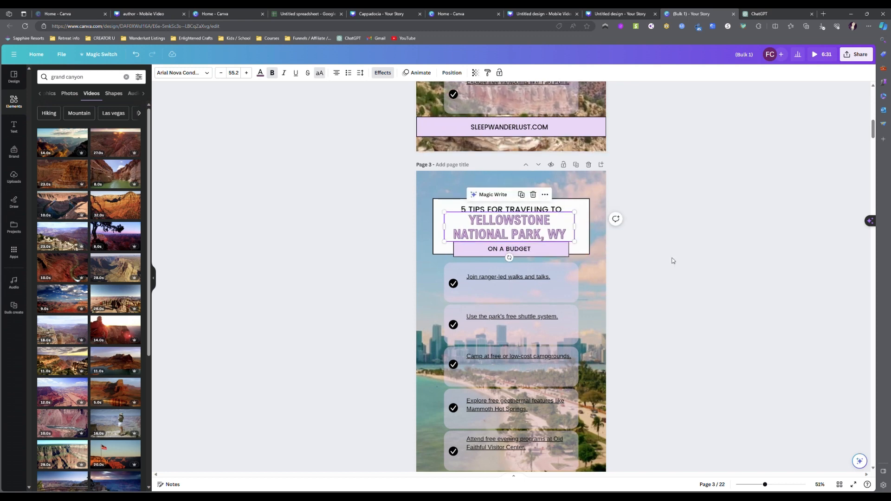
Step: Check the download options for exporting all pages as separate MP4 video files, and close them without downloading
left_click(857, 56)
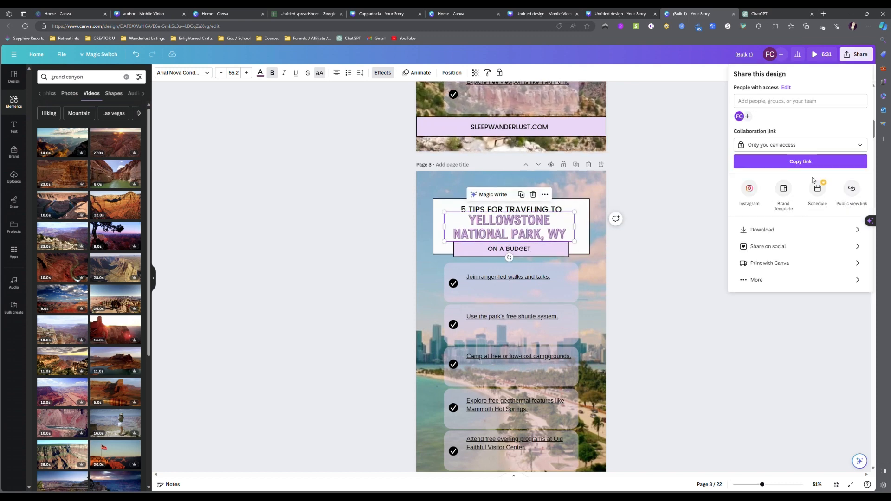
left_click(774, 231)
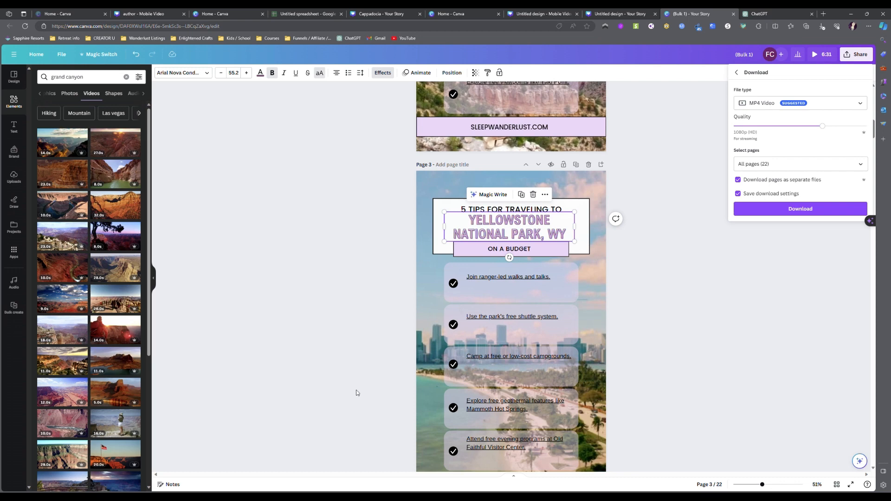
scroll(409, 364, "up", 3)
scroll(409, 364, "up", 5)
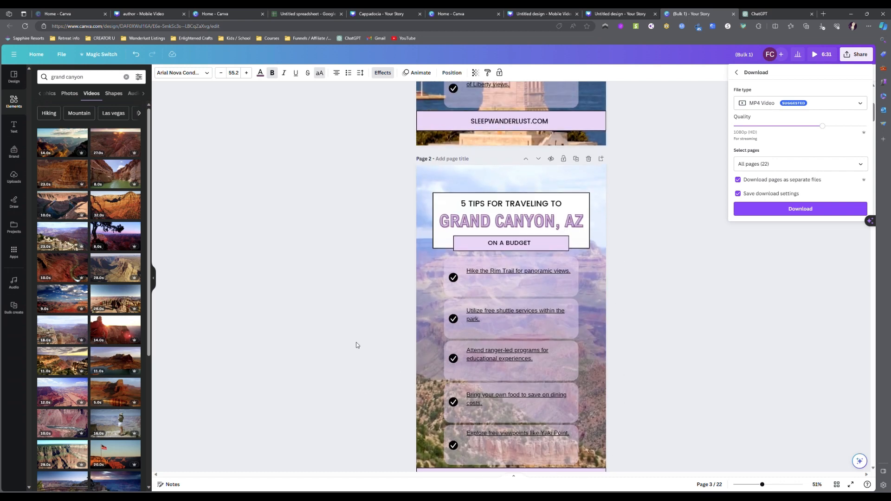
scroll(349, 345, "up", 4)
left_click(349, 344)
Step: Review the reel pages from New York City on page 1 through San Francisco on page 4
scroll(374, 341, "up", 3)
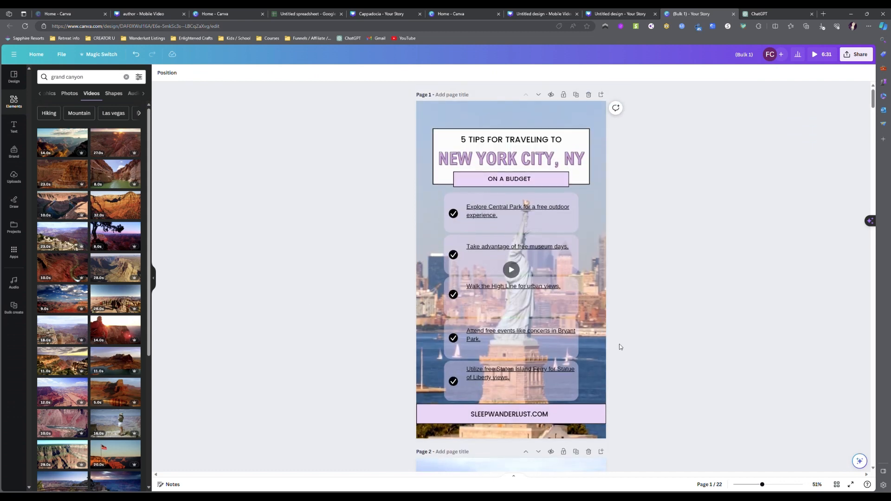
scroll(664, 349, "down", 14)
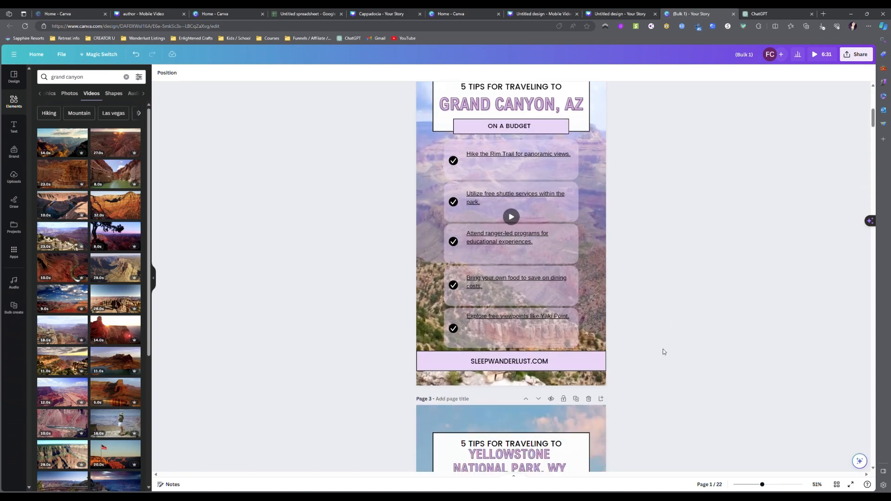
scroll(675, 348, "down", 5)
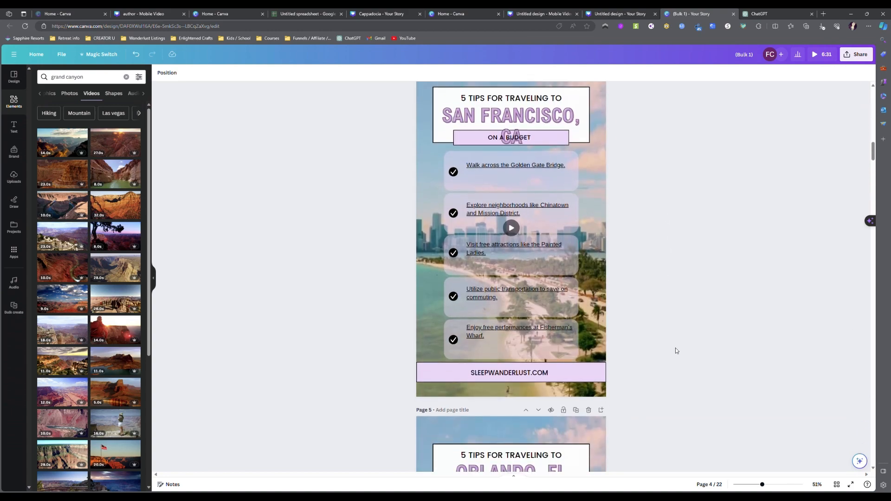